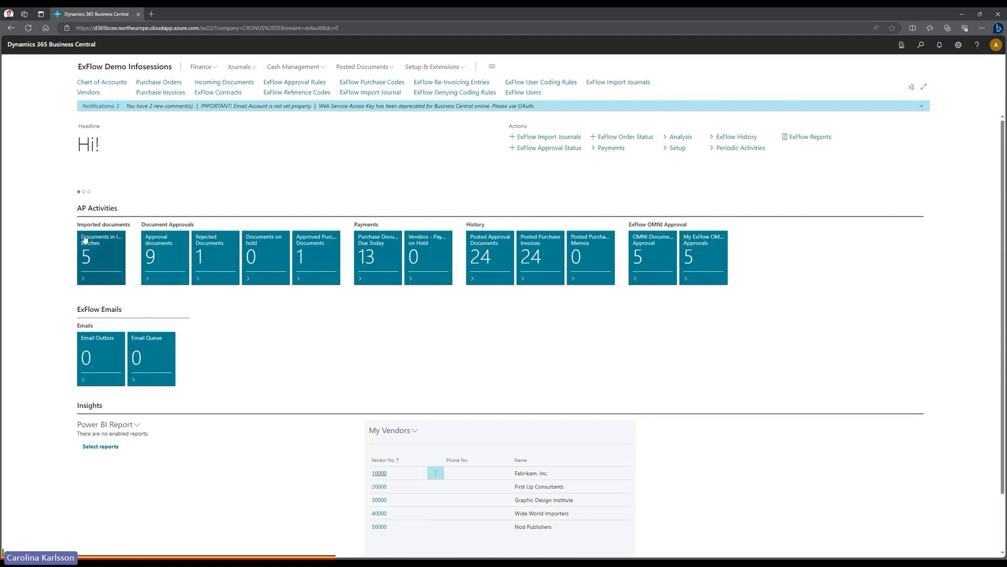
Open the ExFlow import journals list and examine its layout options, pending document statistics and available actions.
left_click(544, 138)
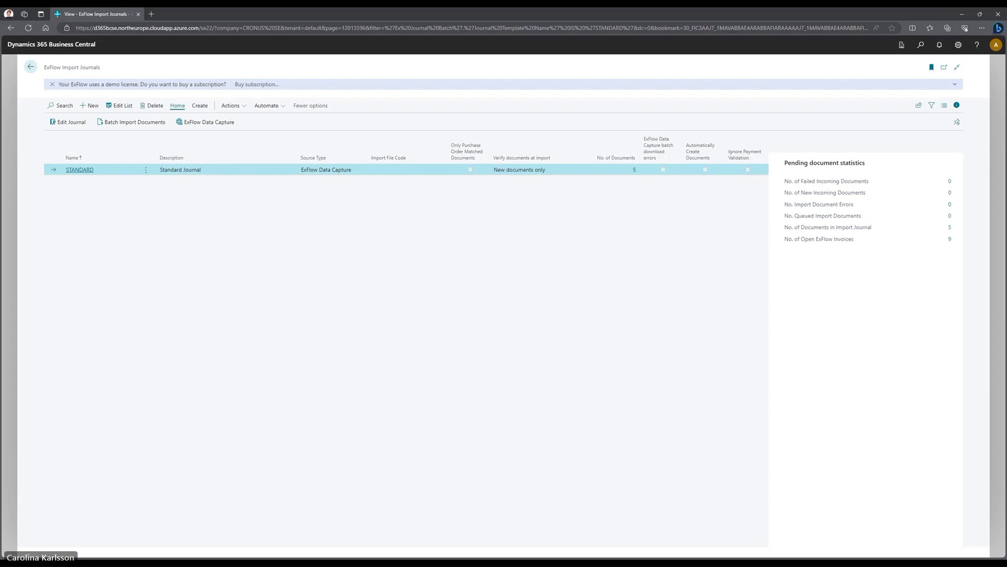
left_click(943, 108)
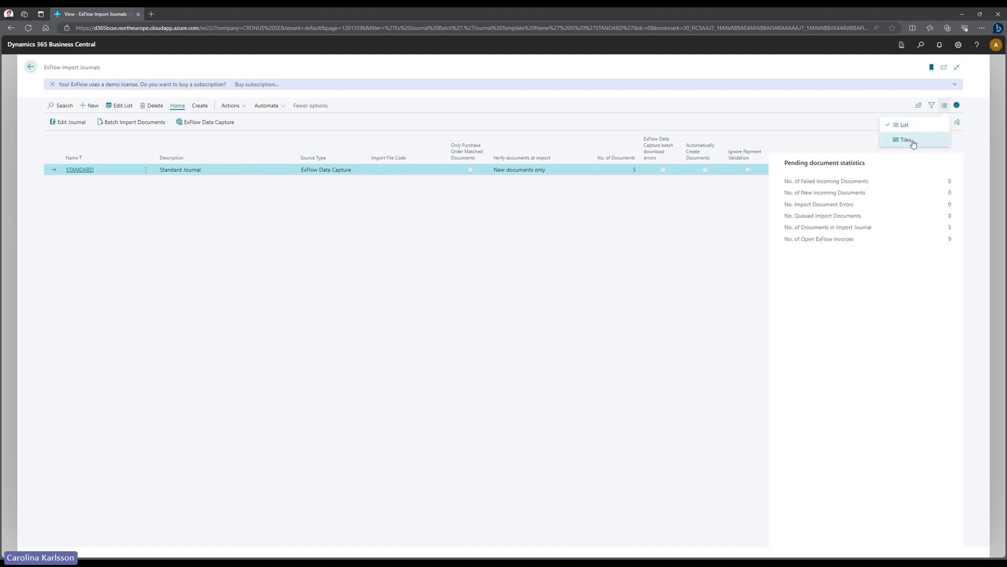
left_click(958, 107)
left_click(958, 106)
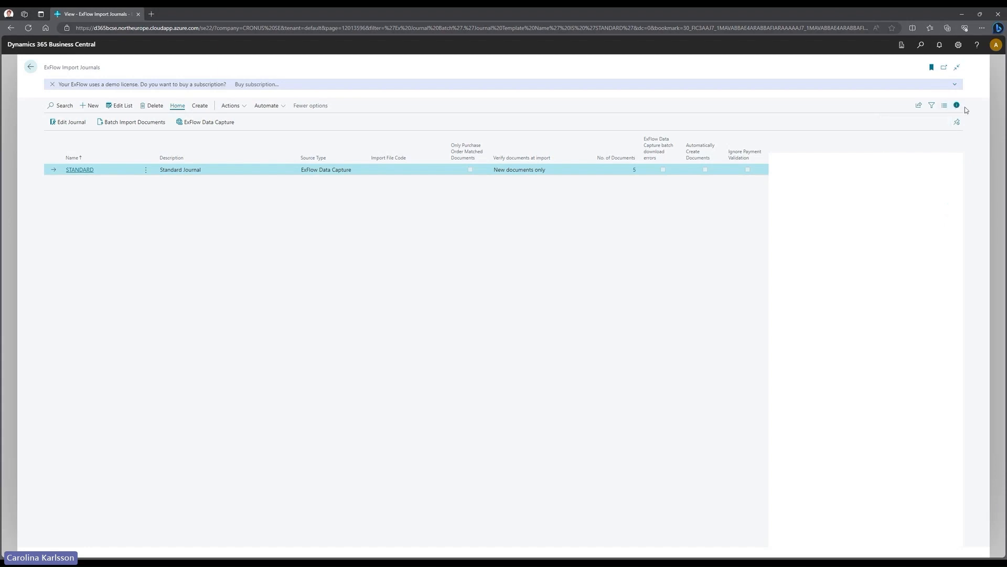
left_click(959, 107)
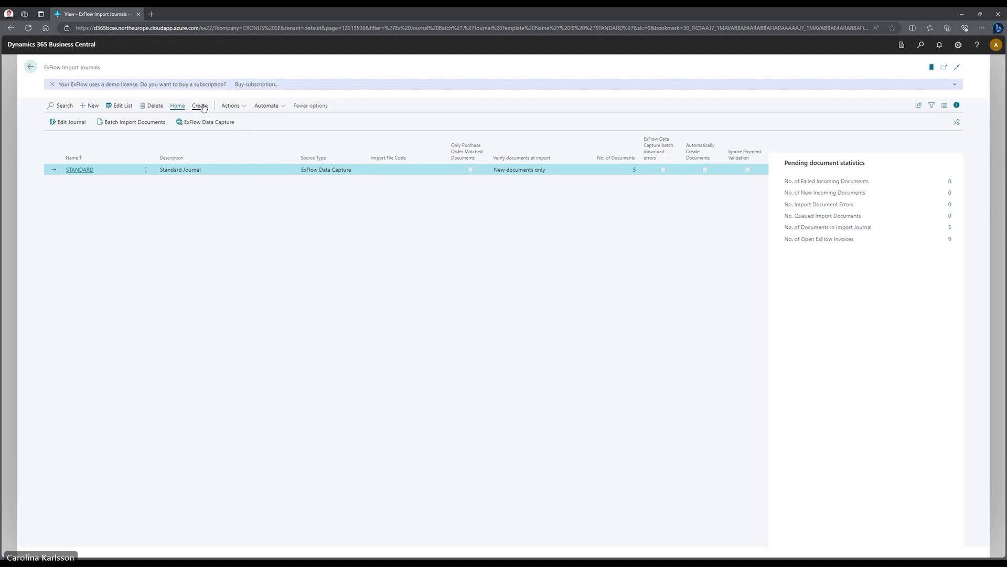
left_click(229, 108)
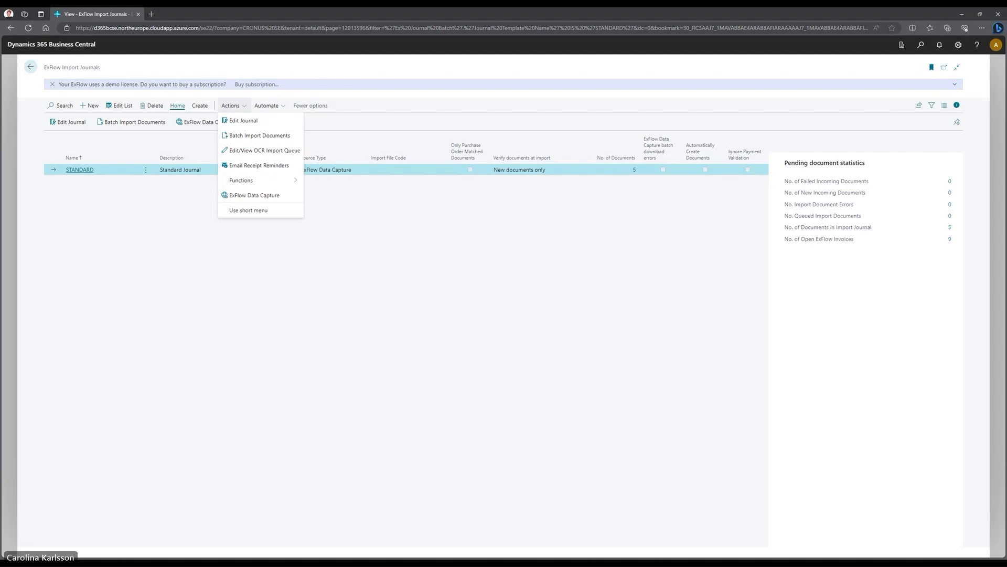
left_click(309, 319)
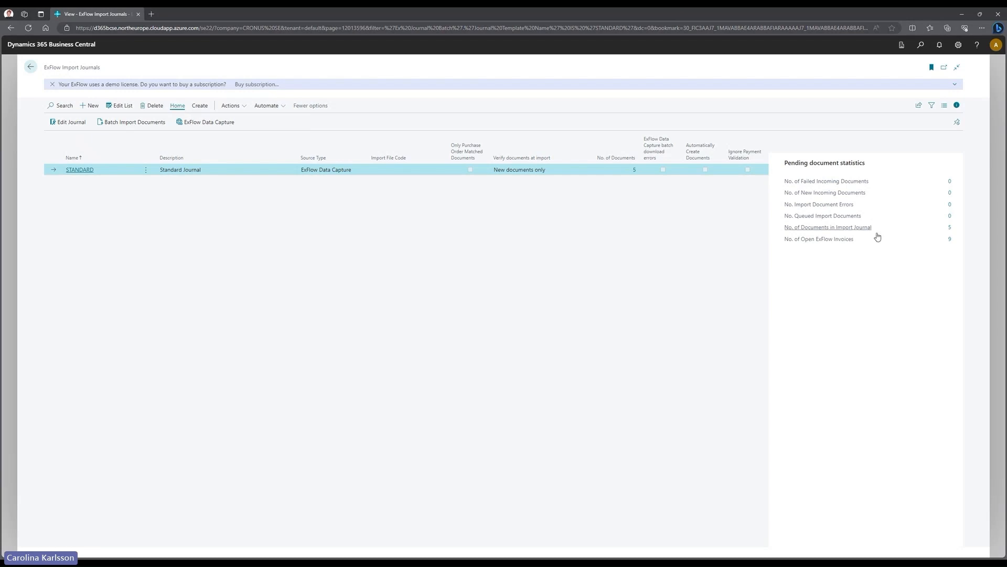
View the open ExFlow invoices behind the pending document statistics and return to the import journals.
mouse_move(807, 235)
mouse_move(836, 245)
left_click(950, 240)
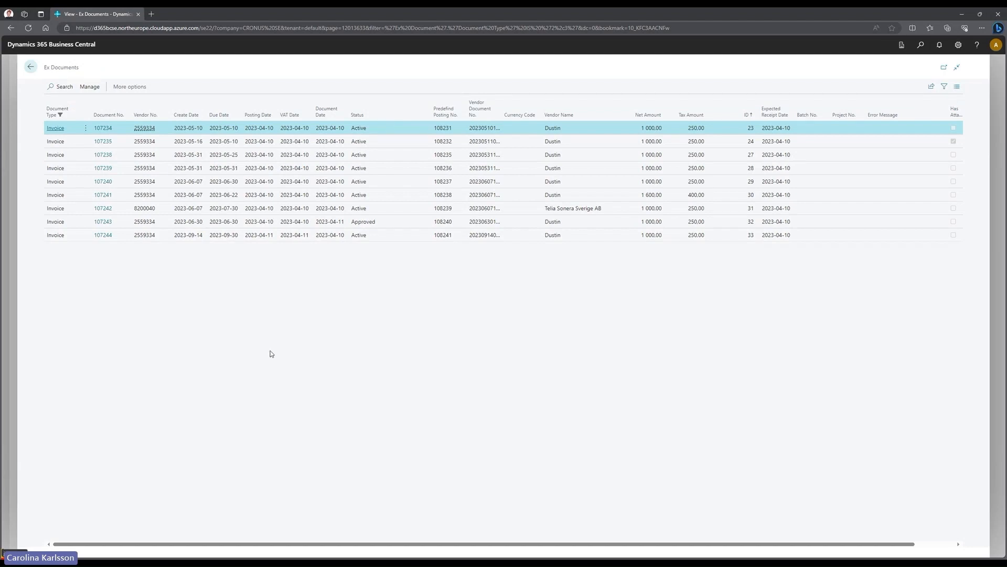
left_click(31, 66)
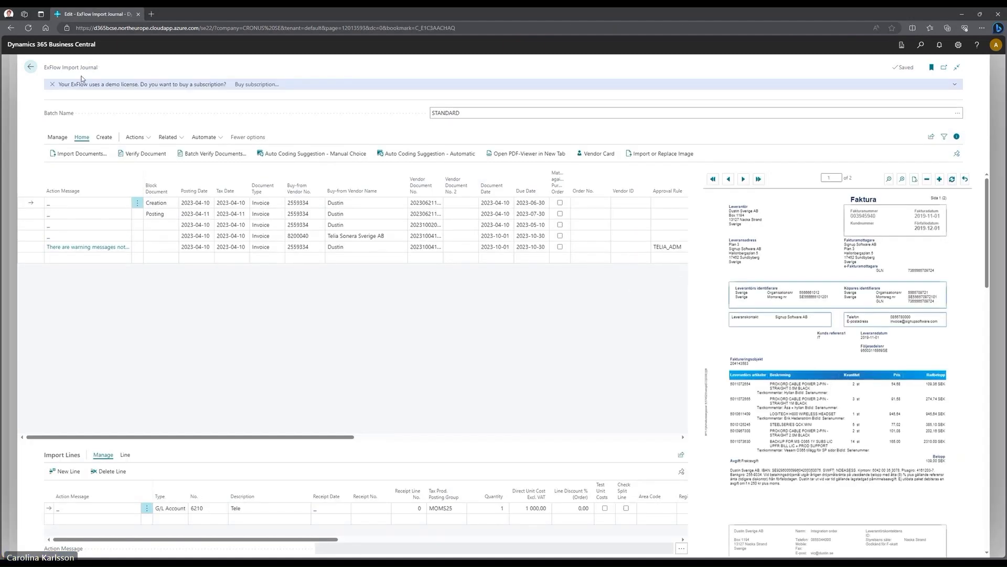
Dismiss the demo license notification in the import journal and choose STANDARD as the batch name.
left_click(51, 84)
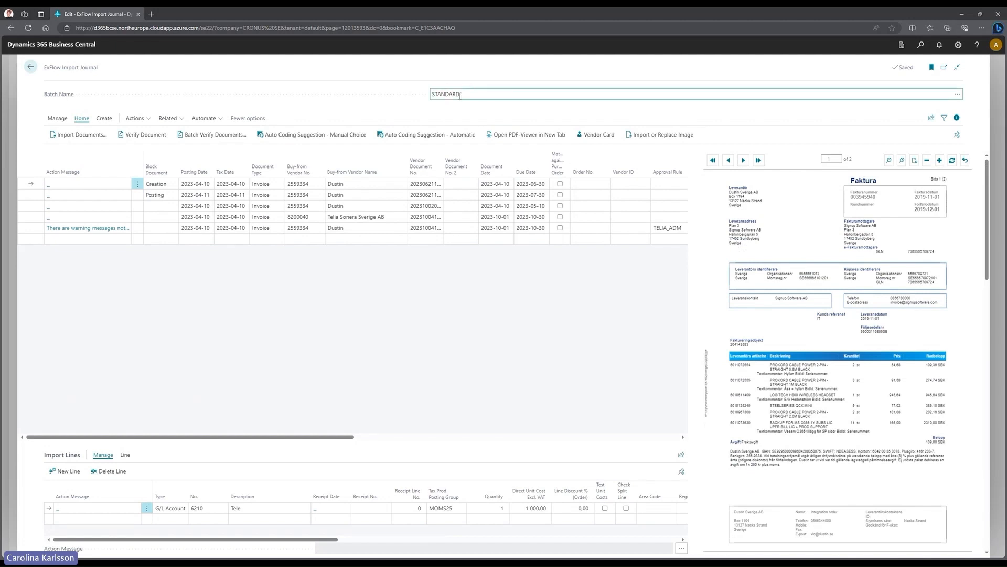
left_click(960, 97)
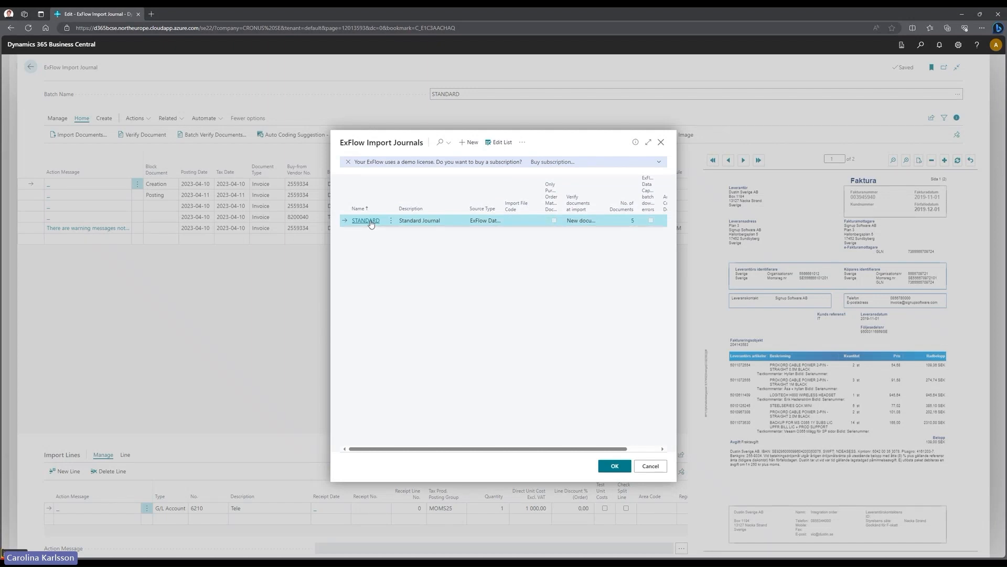
left_click(374, 221)
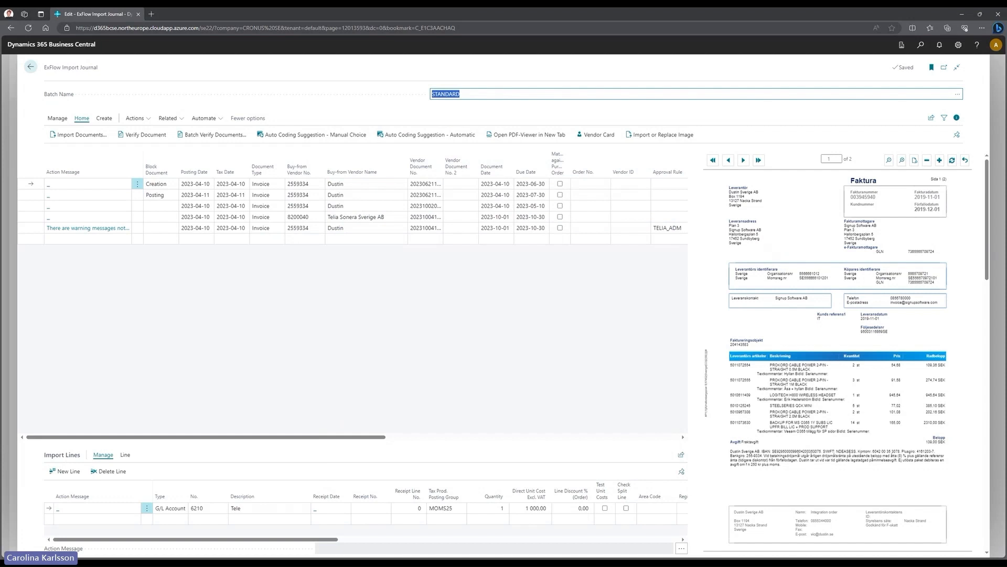
Unpin the import journal's Home actions and pin them again.
left_click(80, 121)
left_click(957, 135)
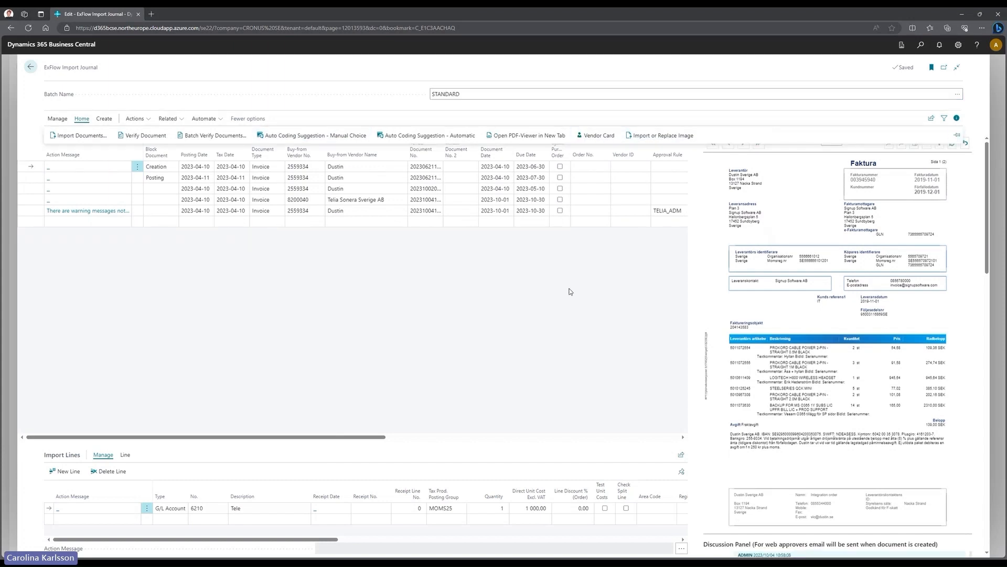
left_click(84, 122)
left_click(958, 137)
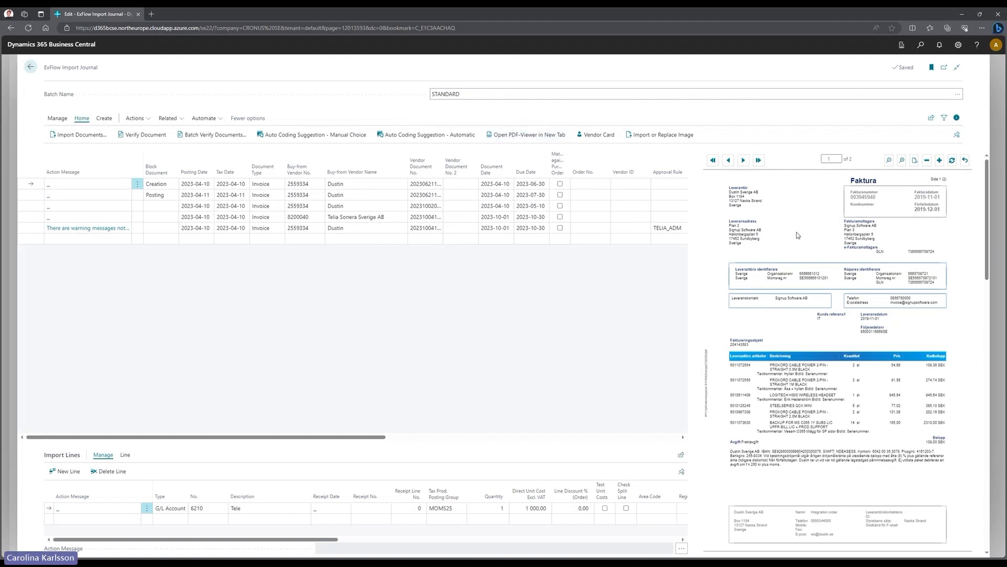
Hide the invoice preview beside the journal lines and show the actions for creating invoices and credit memos.
left_click(952, 116)
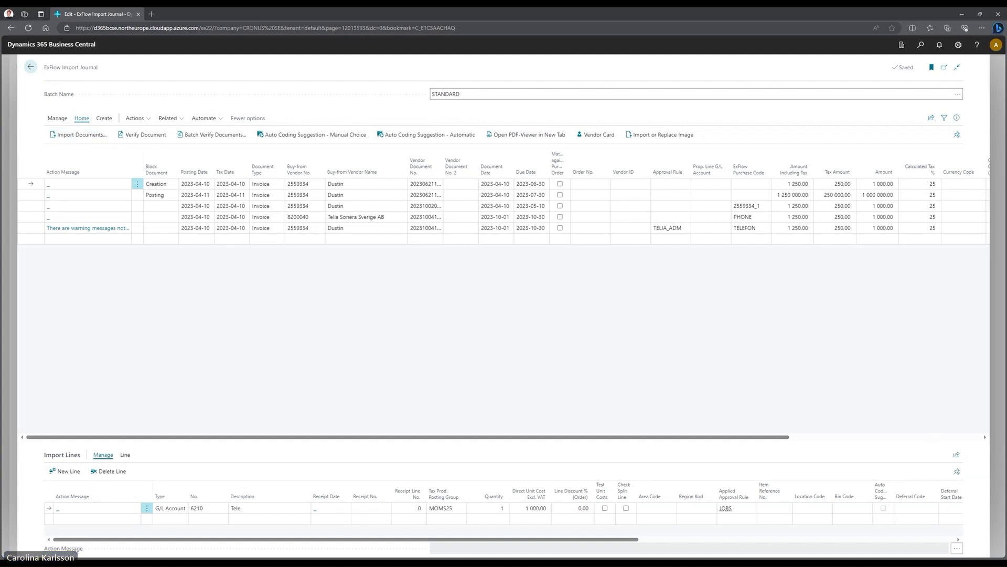
left_click(105, 119)
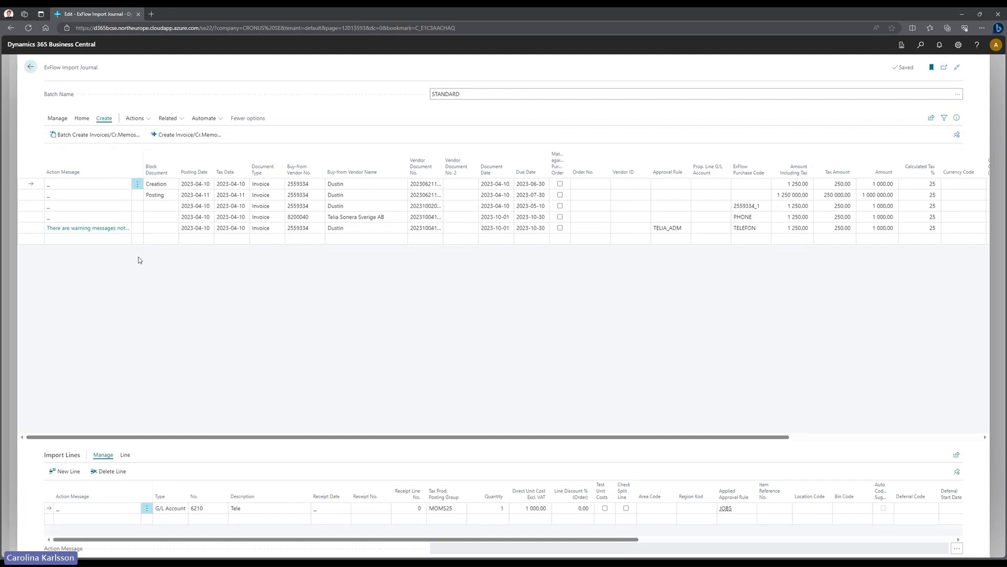
Turn on multiple selection for the journal documents and select the first, third and fourth ones.
left_click(139, 186)
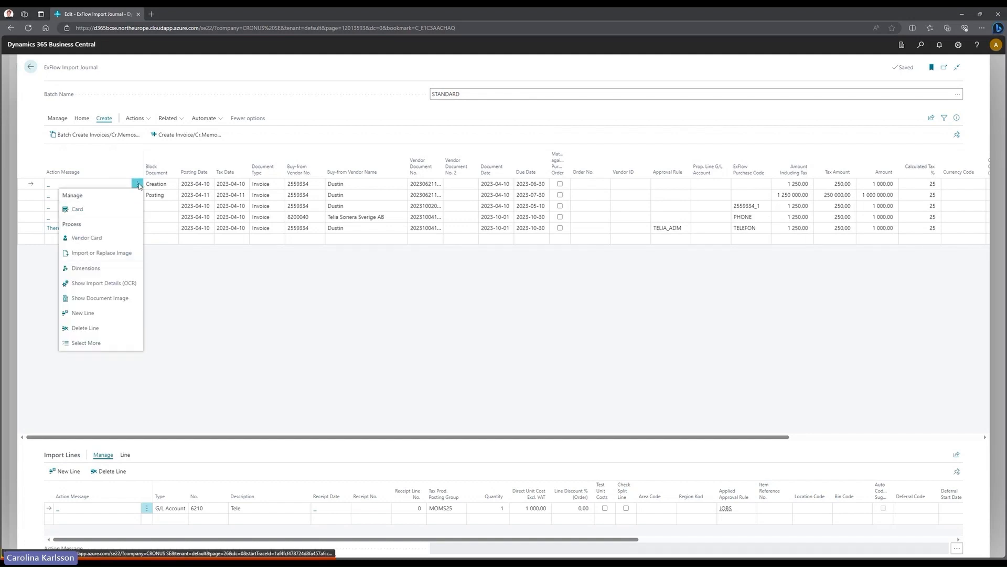
left_click(118, 328)
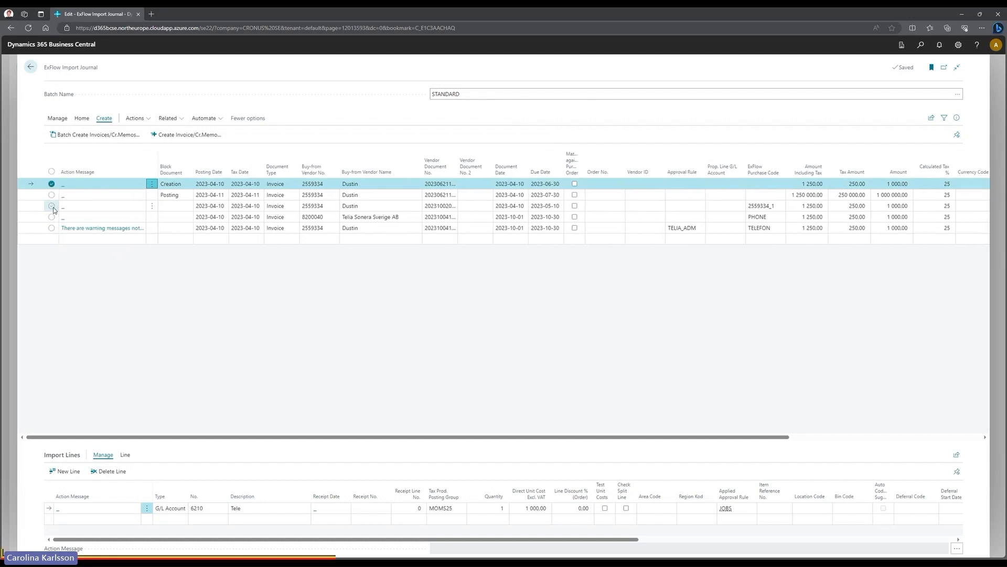
left_click(51, 206)
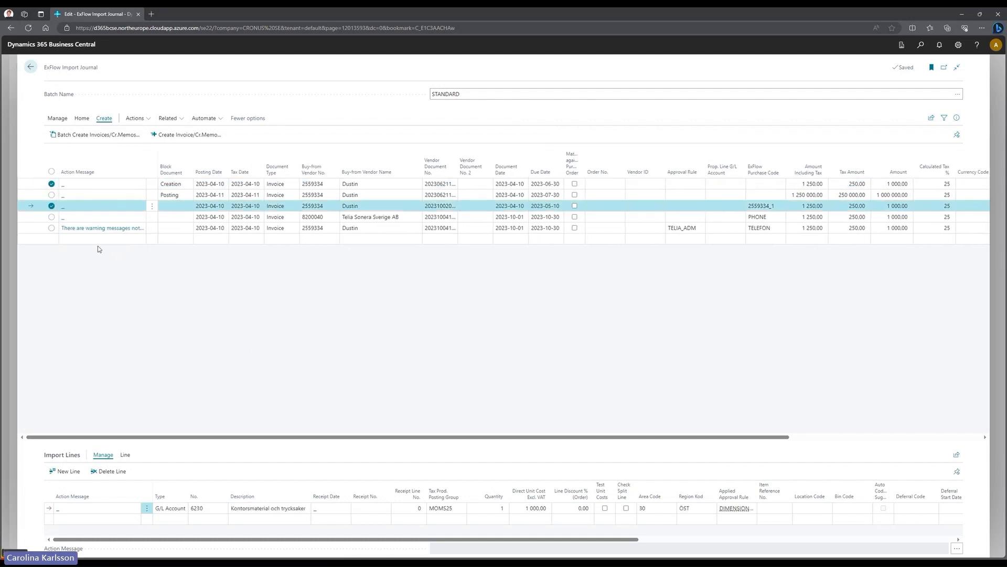
left_click(51, 217)
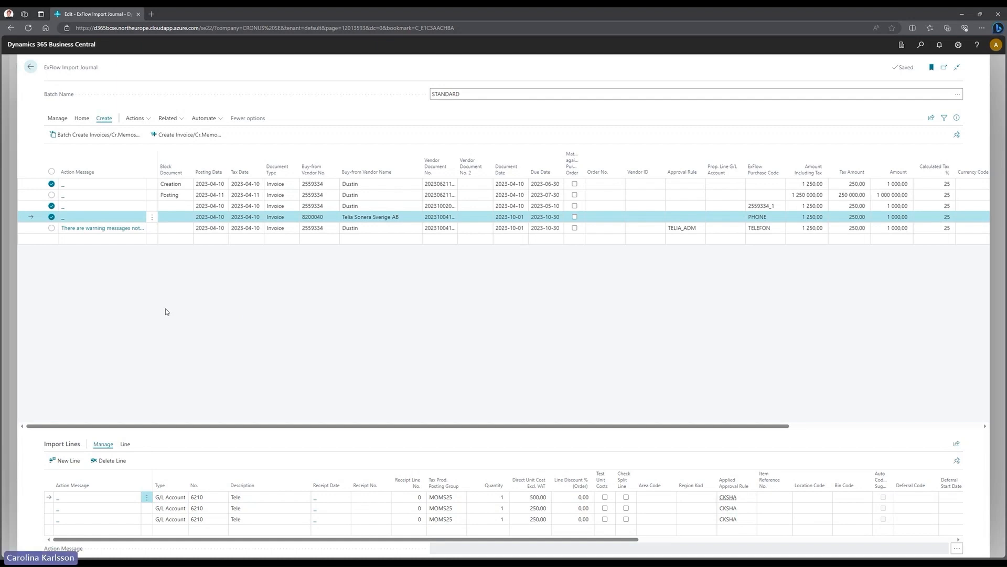
Examine the import, function, contract, related document and audit log commands for the selected documents, and clear the selection.
left_click(136, 118)
mouse_move(149, 132)
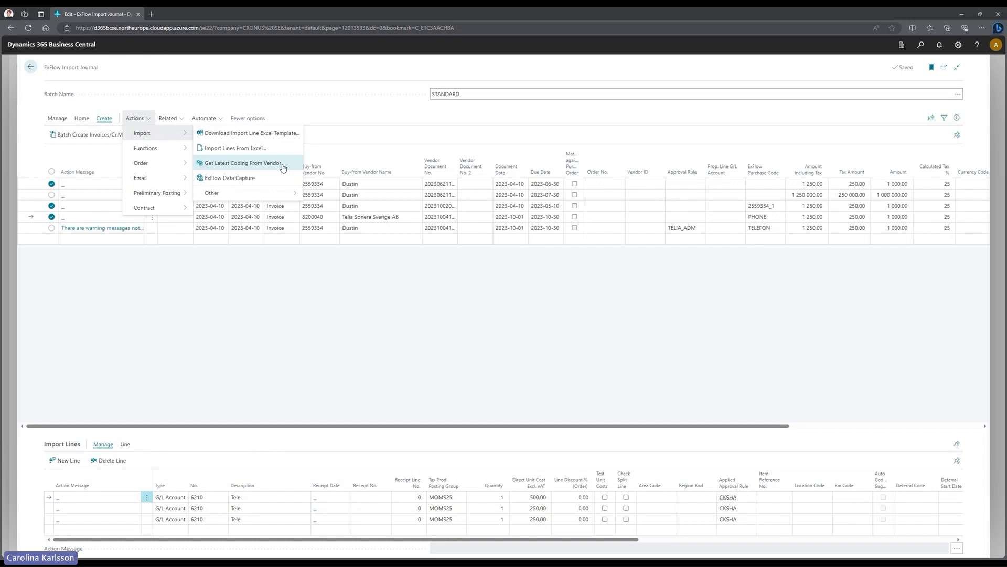
mouse_move(167, 148)
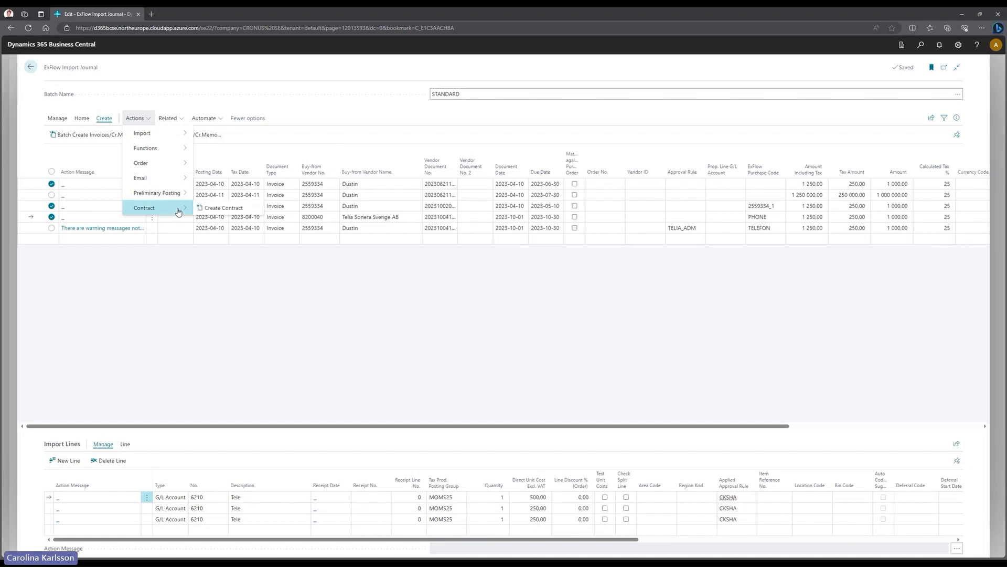
mouse_move(179, 213)
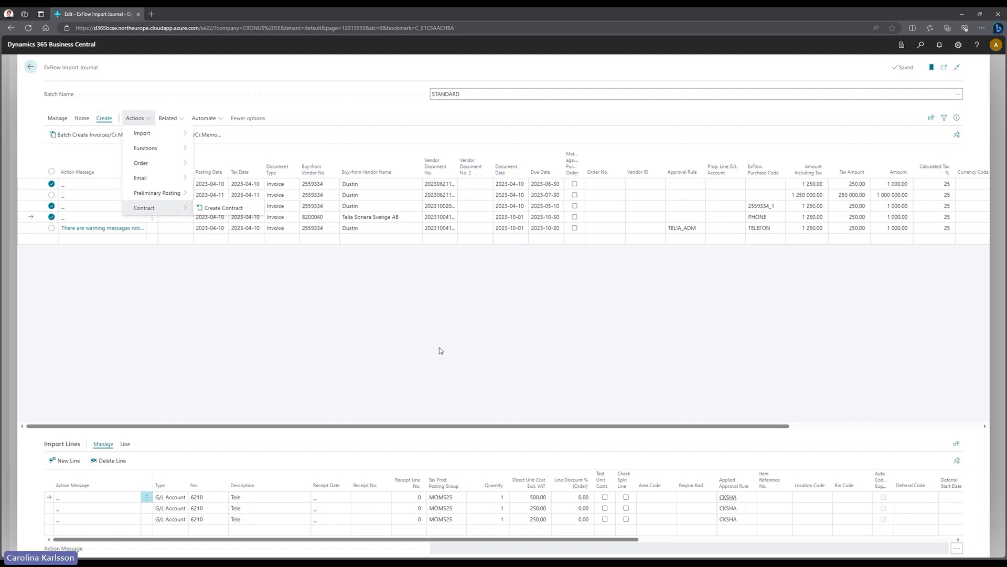
left_click(171, 117)
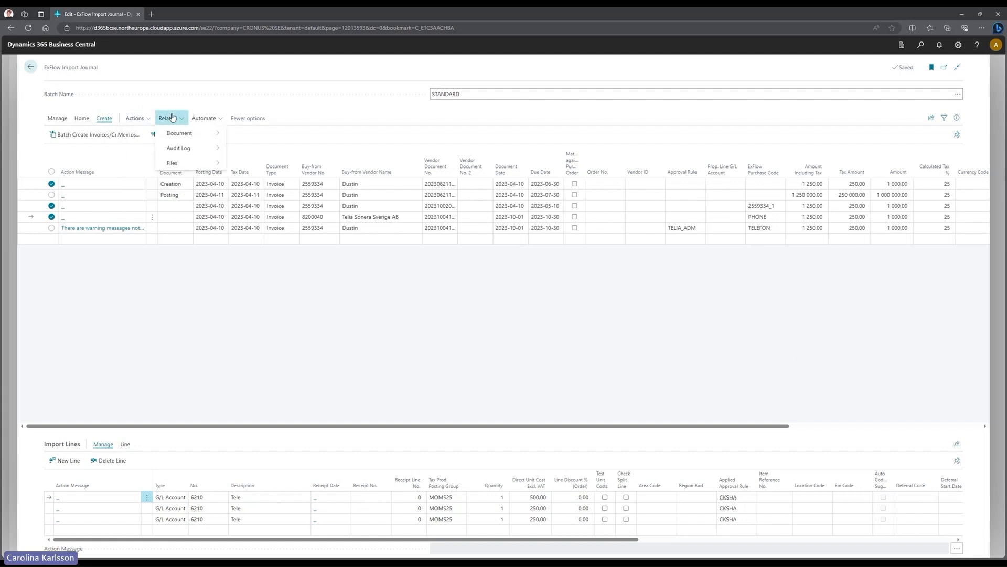
mouse_move(184, 132)
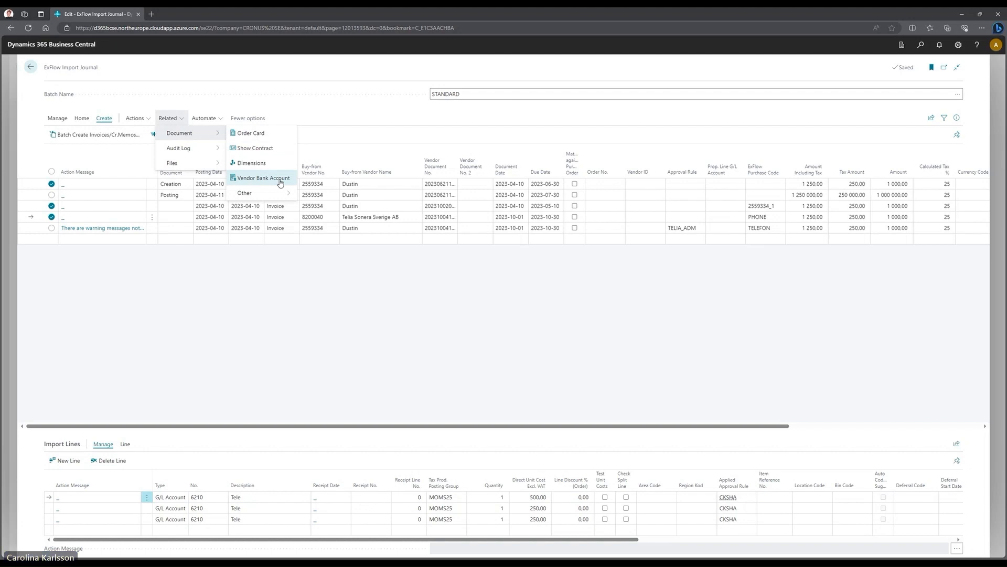
mouse_move(197, 150)
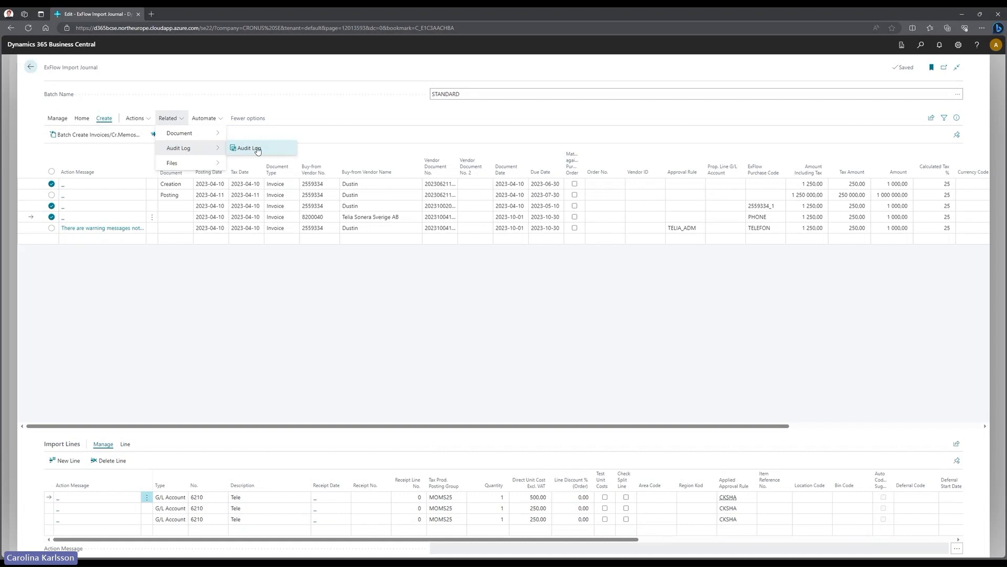
left_click(458, 307)
left_click(51, 171)
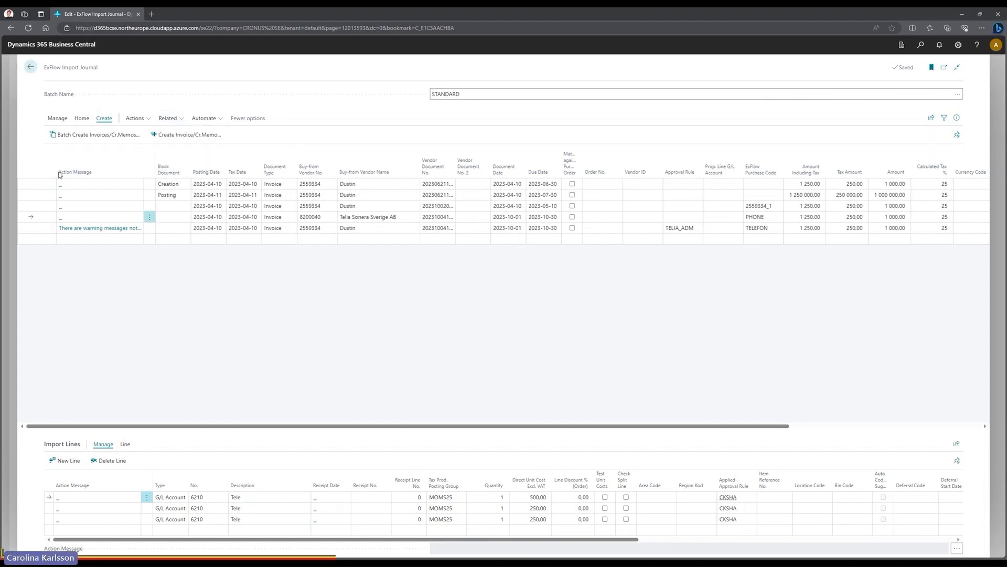
Show and hide the journal's filters, and briefly view the Telia invoice preview.
left_click(945, 120)
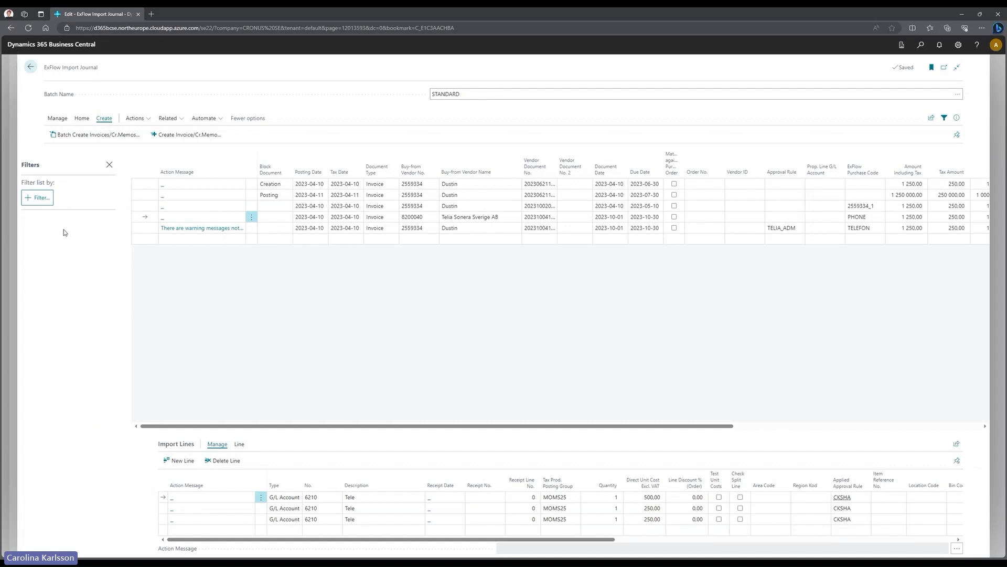
left_click(110, 165)
left_click(958, 120)
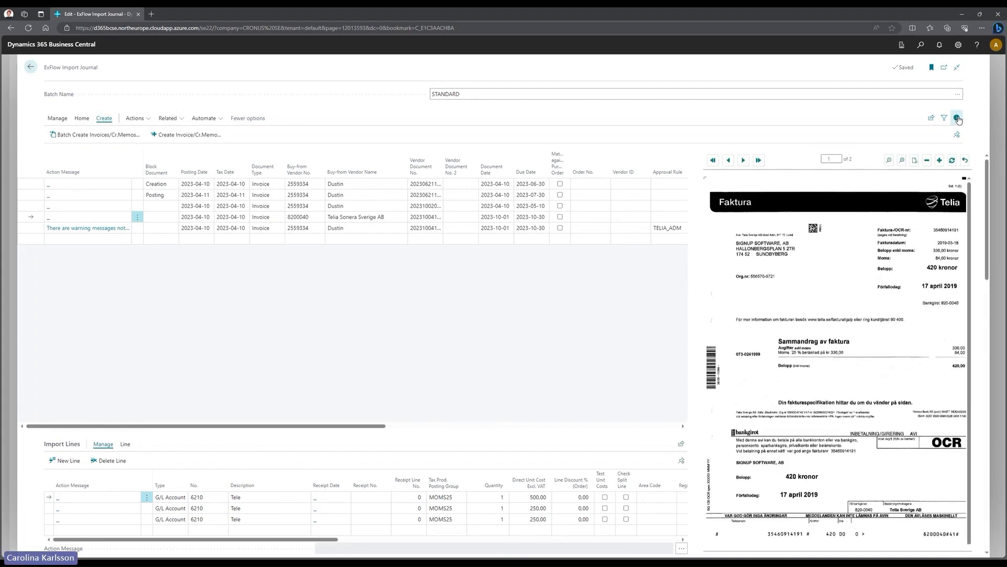
left_click(958, 119)
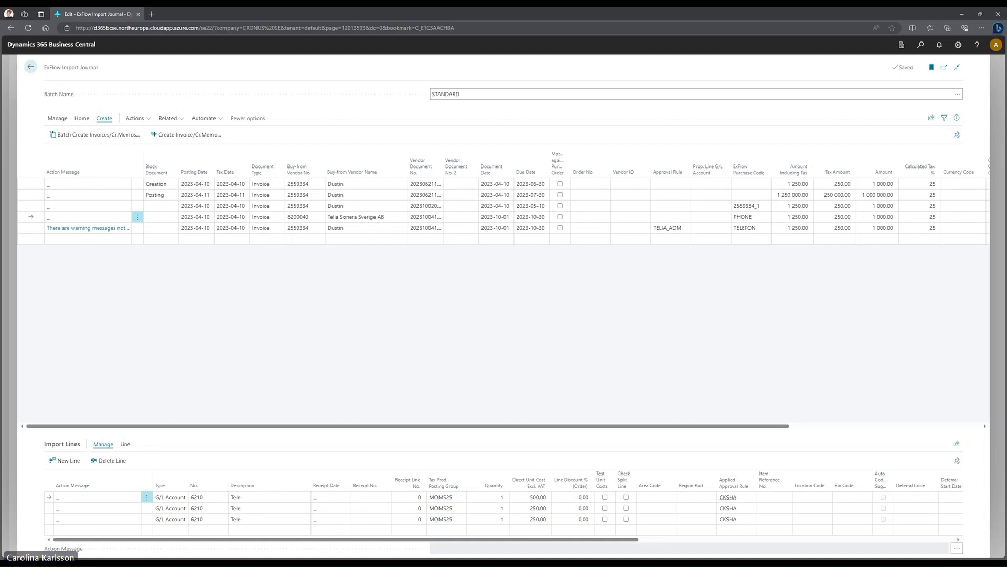
Review the remaining journal header columns and the ExFlow purchase codes available for the second document, leaving its code empty.
left_click_drag(571, 426, 763, 426)
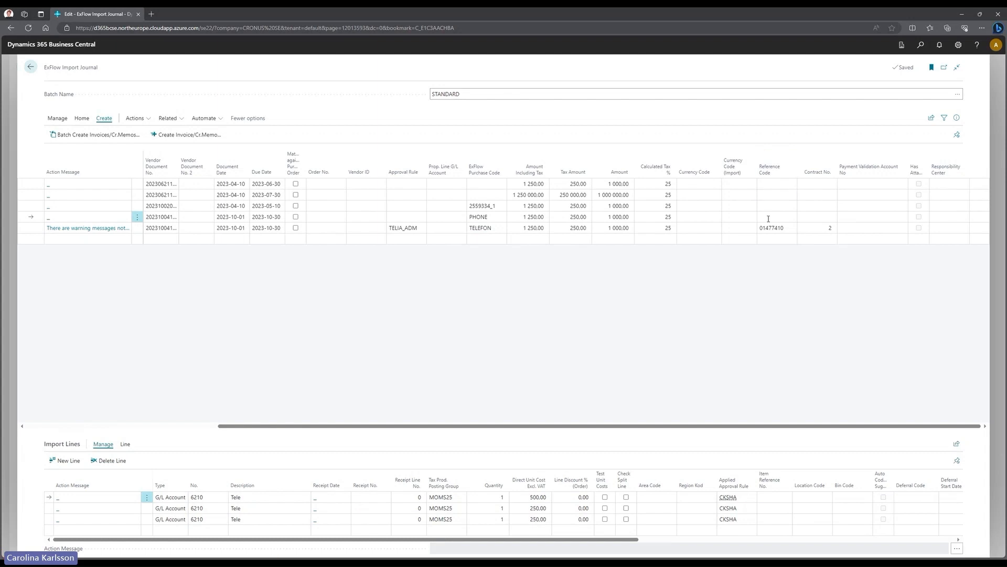
left_click(493, 195)
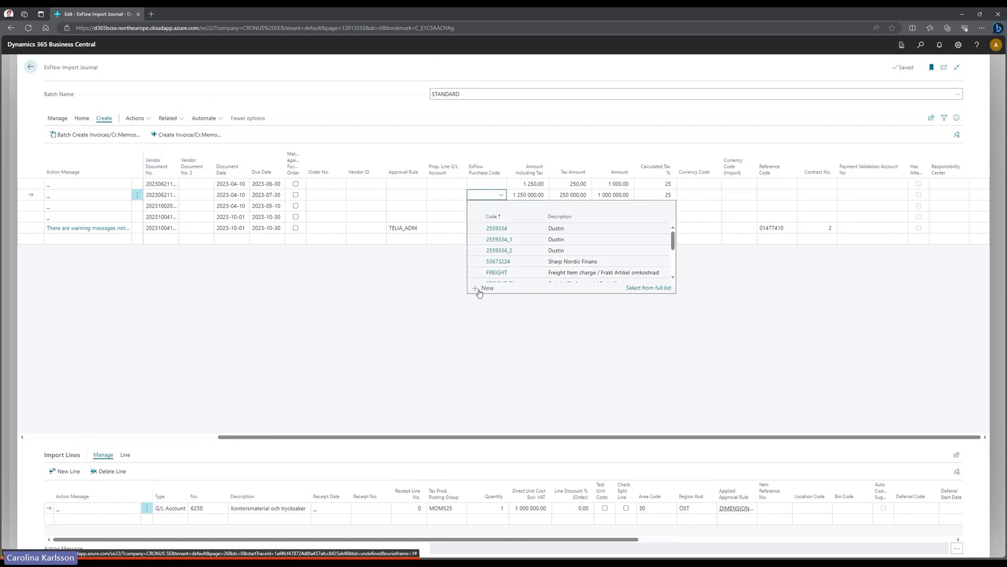
left_click(526, 335)
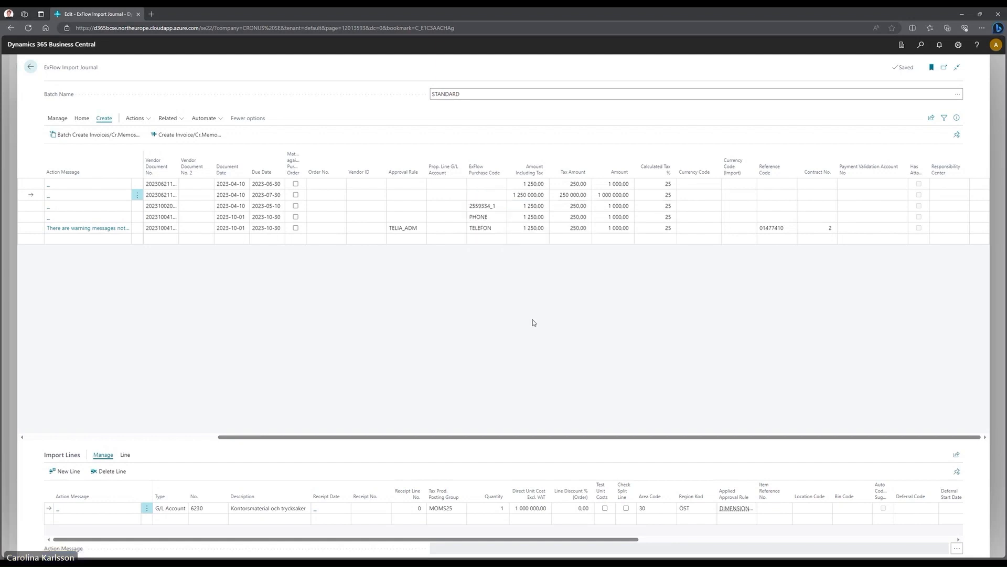
left_click_drag(426, 437, 113, 438)
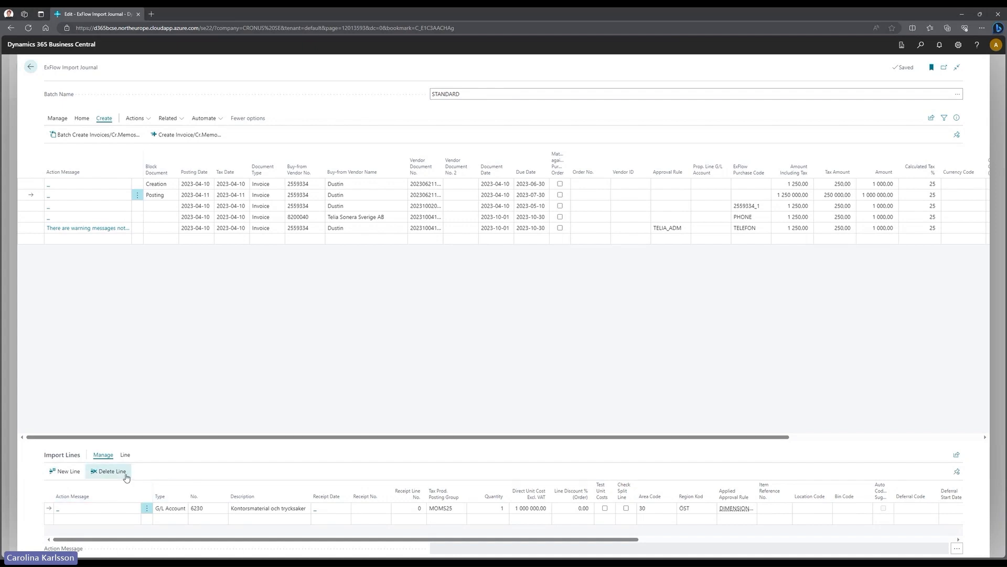
Unpin the Import Lines actions and pin them again.
left_click(958, 471)
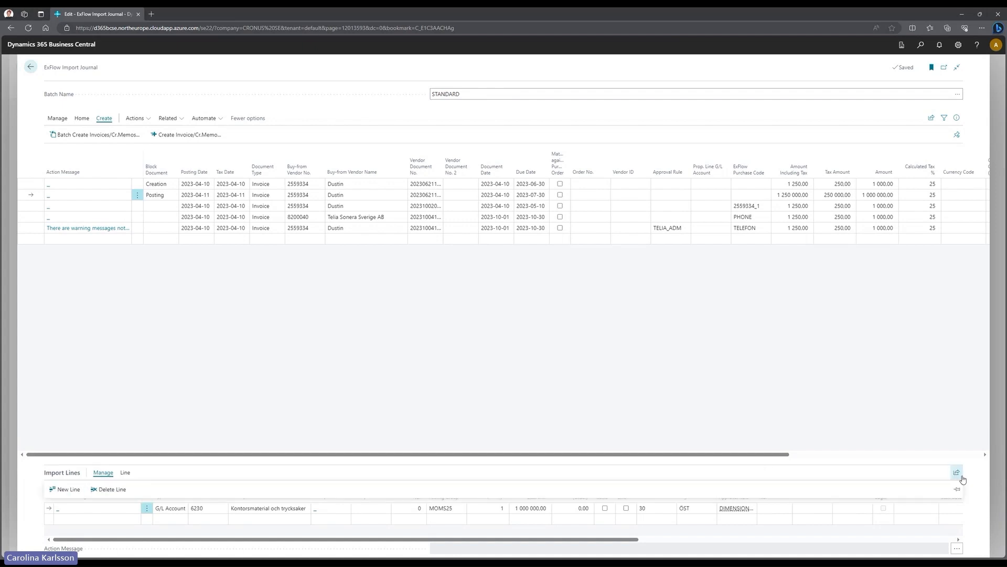
left_click(958, 489)
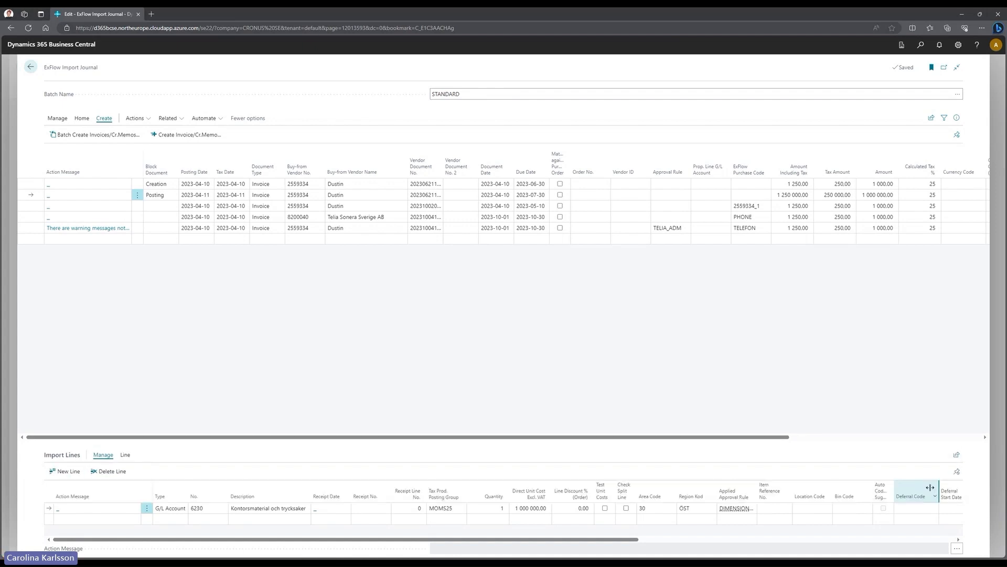
Review the selected import line's approval proposal and its available approval rules, closing each list again.
left_click(125, 454)
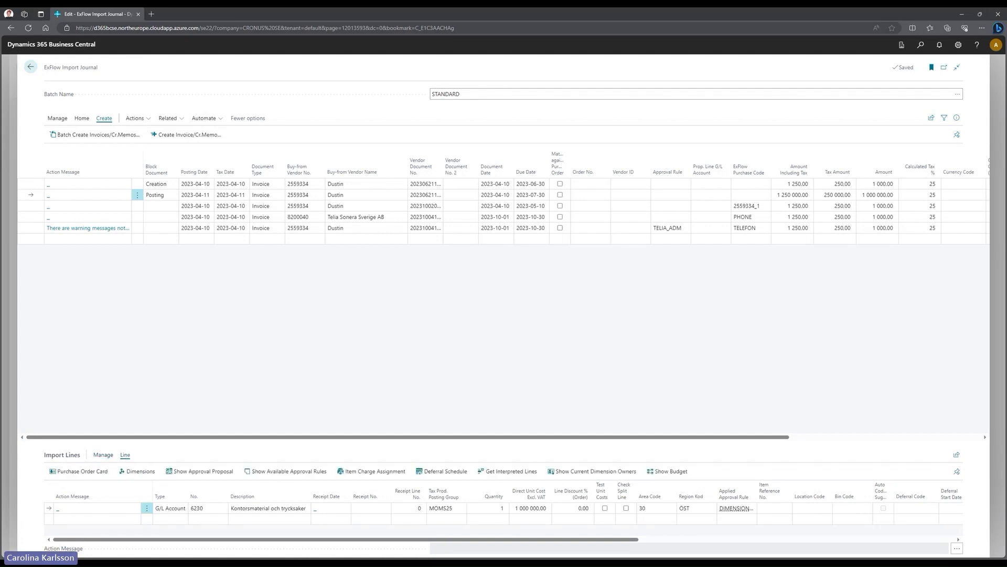
left_click(186, 472)
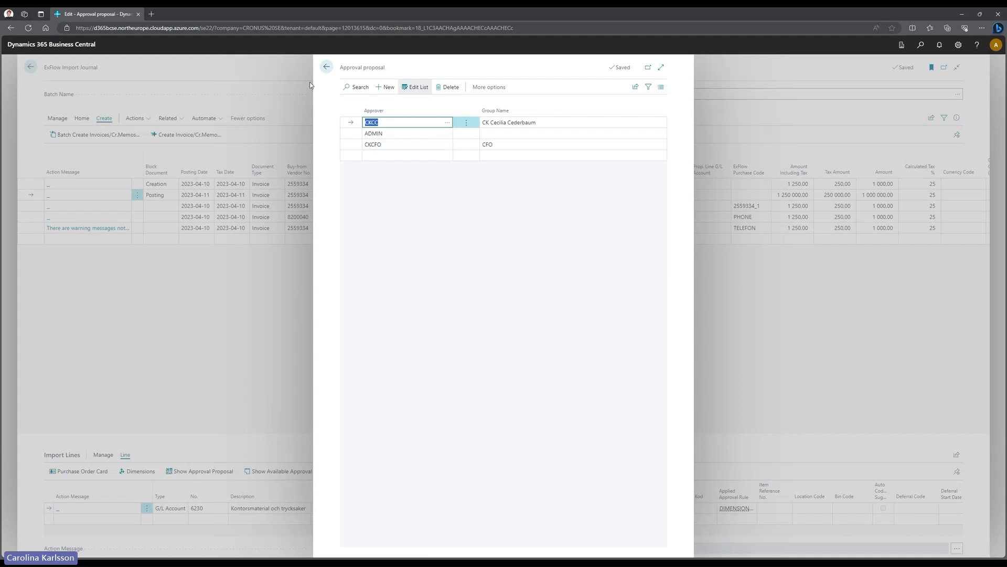
left_click(327, 66)
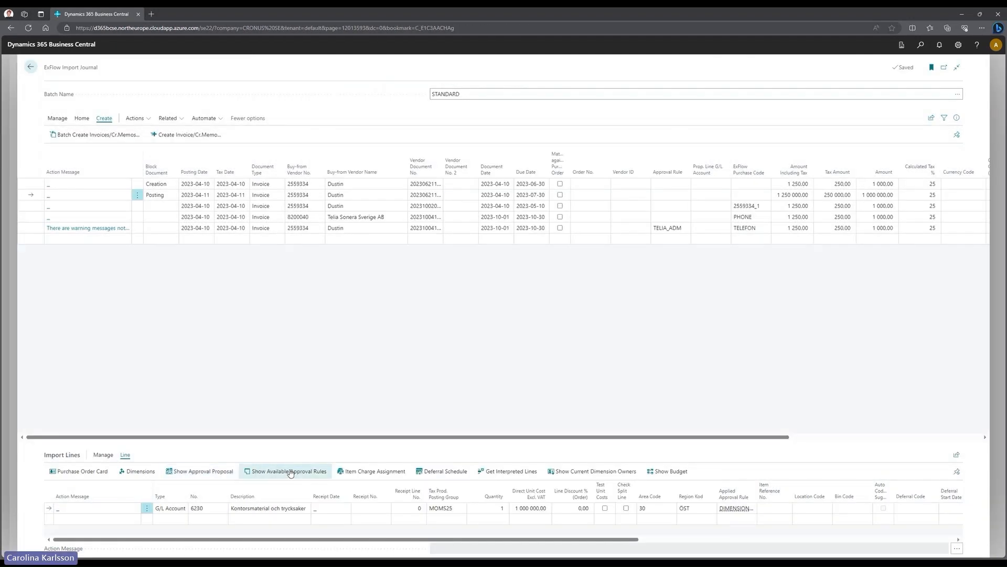
left_click(289, 472)
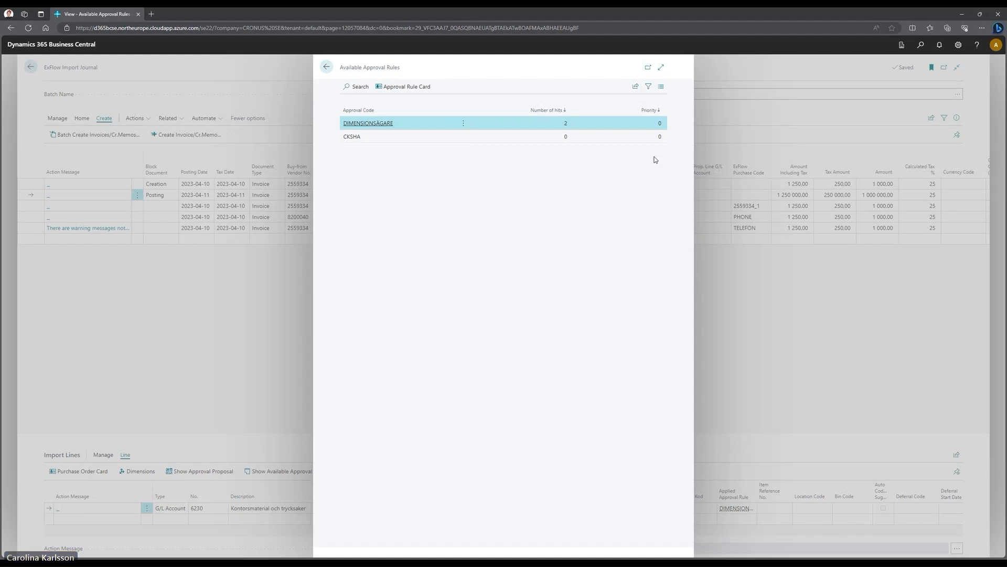
left_click(327, 67)
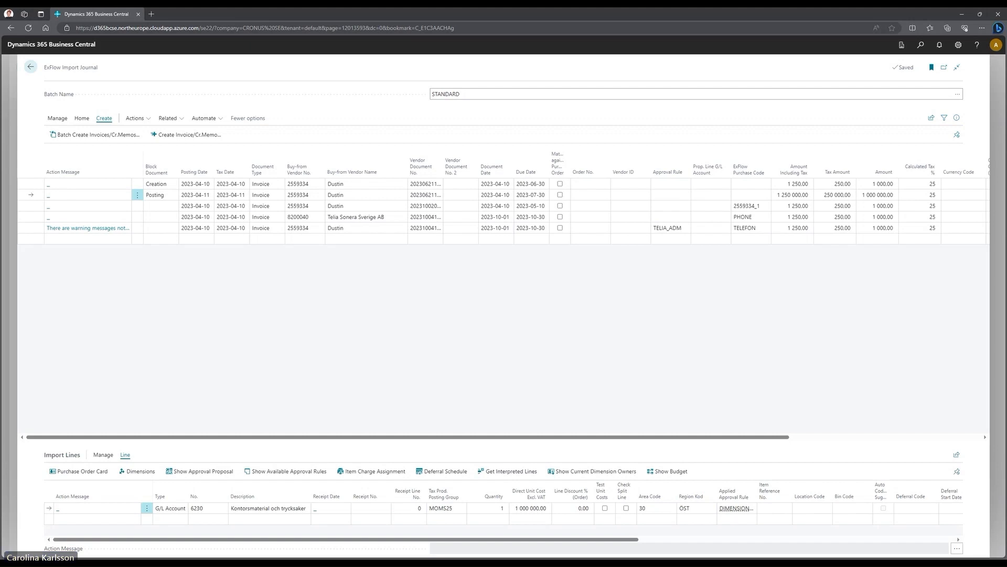
Show the Dustin invoice preview, zoom in on it, fit it back to the page and enlarge the preview area.
left_click(957, 117)
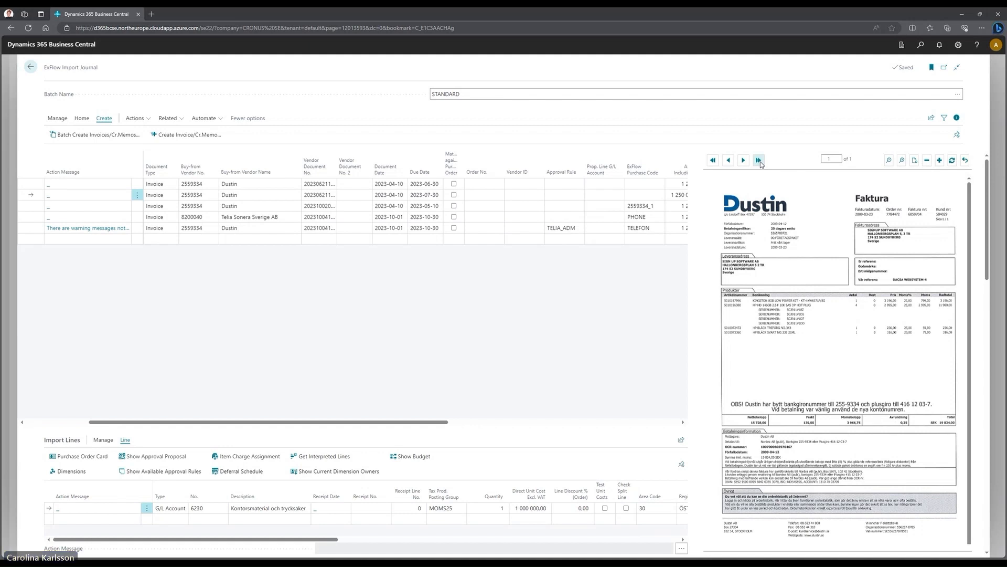
left_click(901, 161)
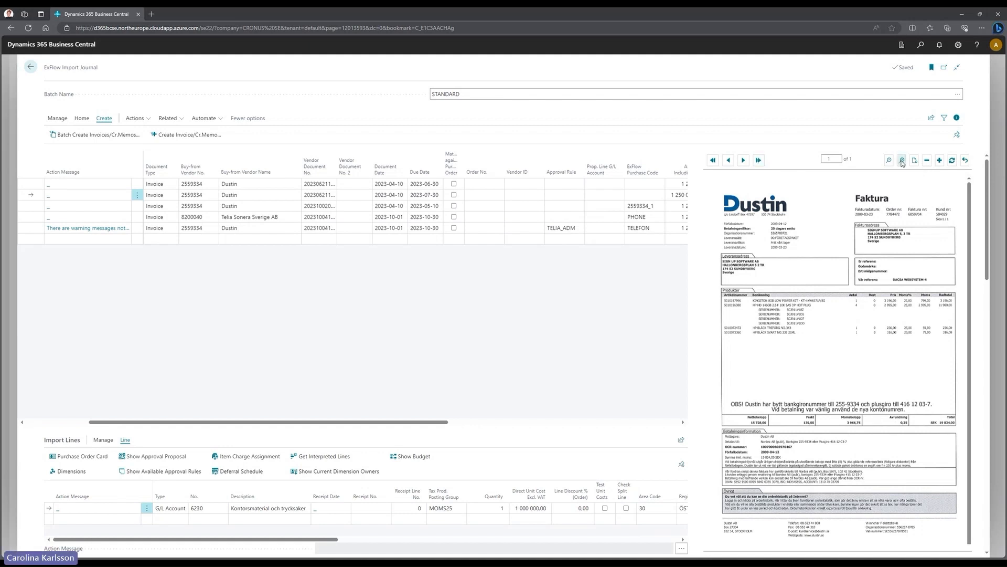
left_click(902, 162)
left_click(901, 163)
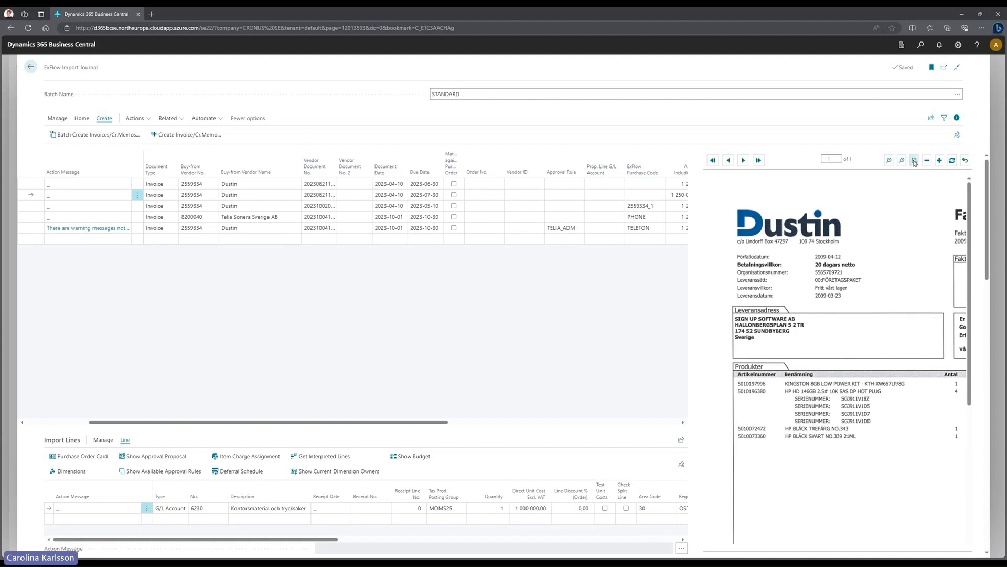
left_click(914, 162)
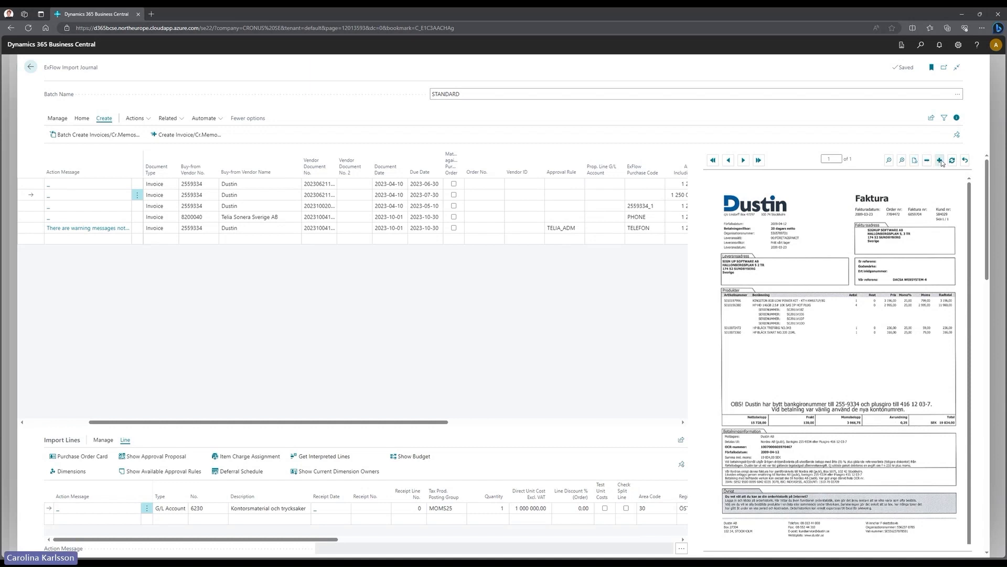
left_click(939, 162)
left_click(938, 161)
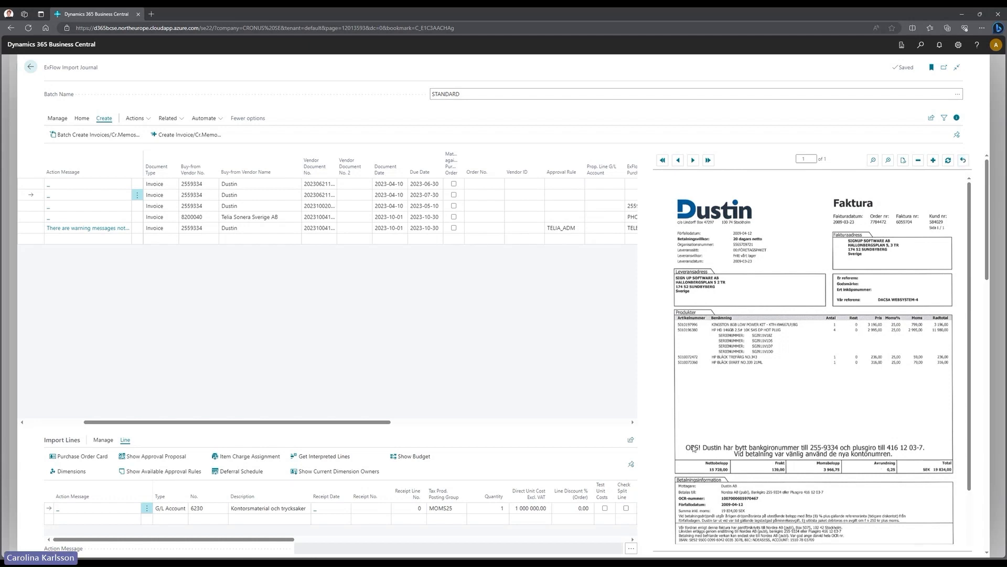
View the discussion panels of the current document and the last document with warning messages, and return to the home page.
scroll(728, 428, "down", 10)
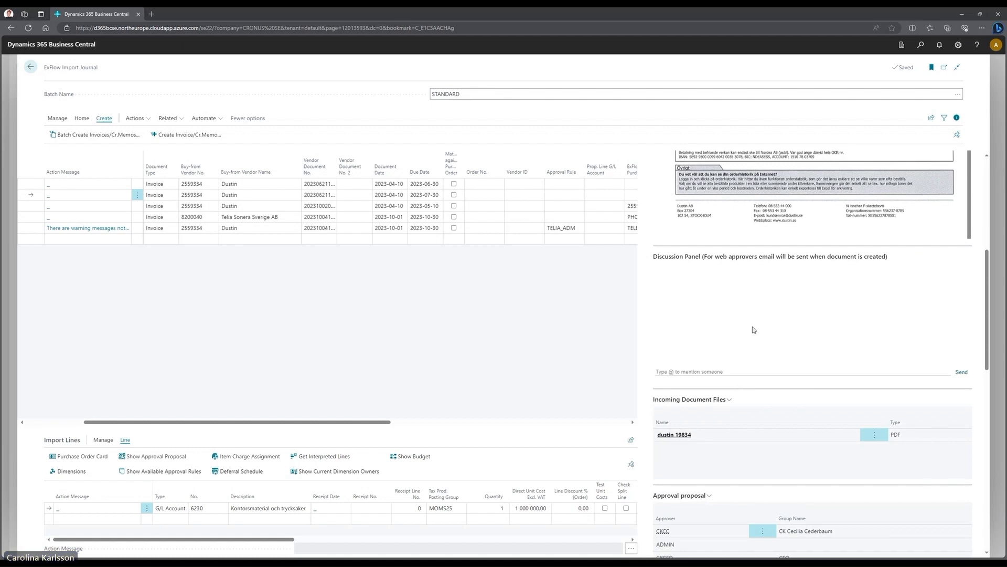
left_click(32, 228)
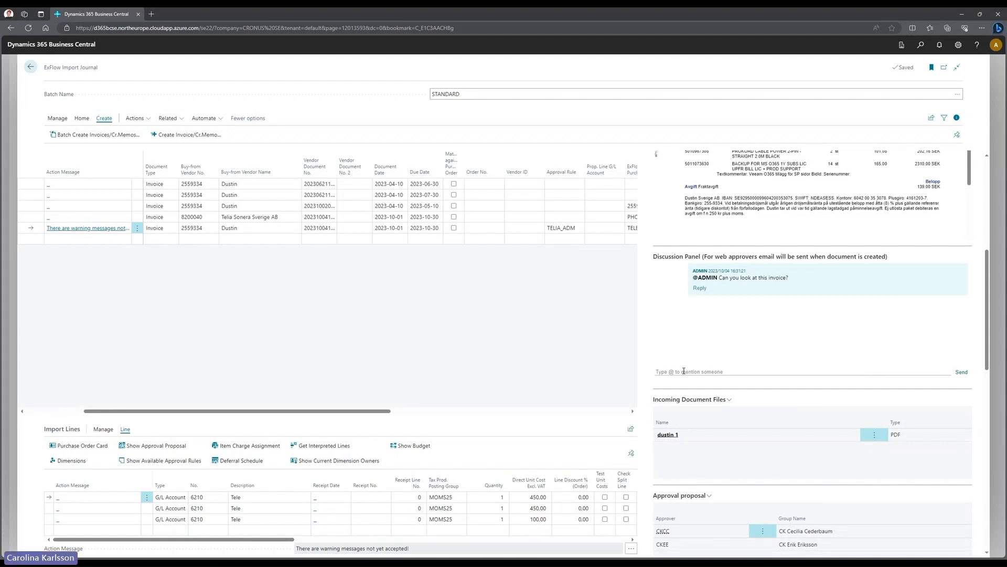
key("Escape")
key("Escape")
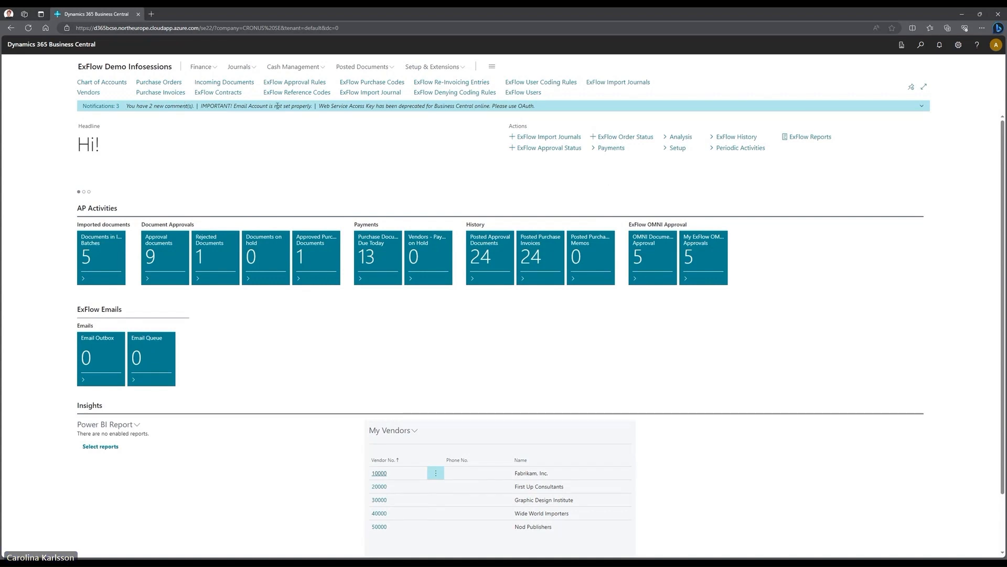
Check the expanded home page notifications and list all ExFlow chat notifications, including read ones.
left_click(925, 107)
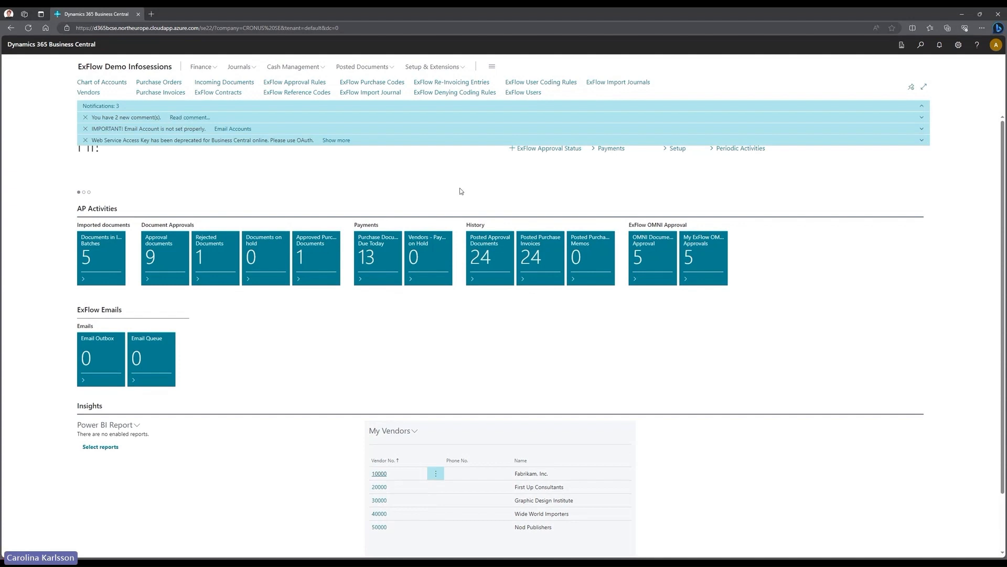
left_click(923, 107)
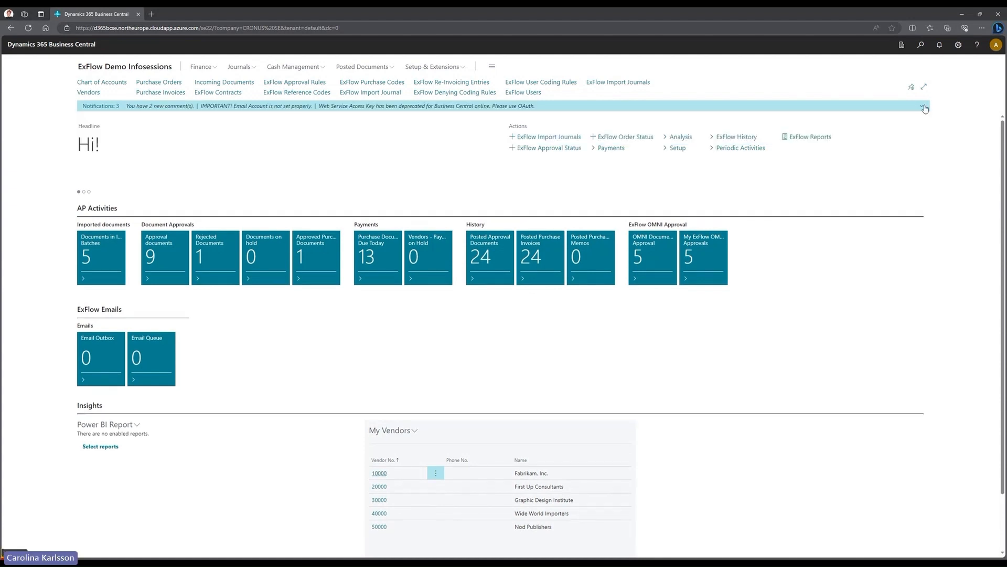
left_click(754, 139)
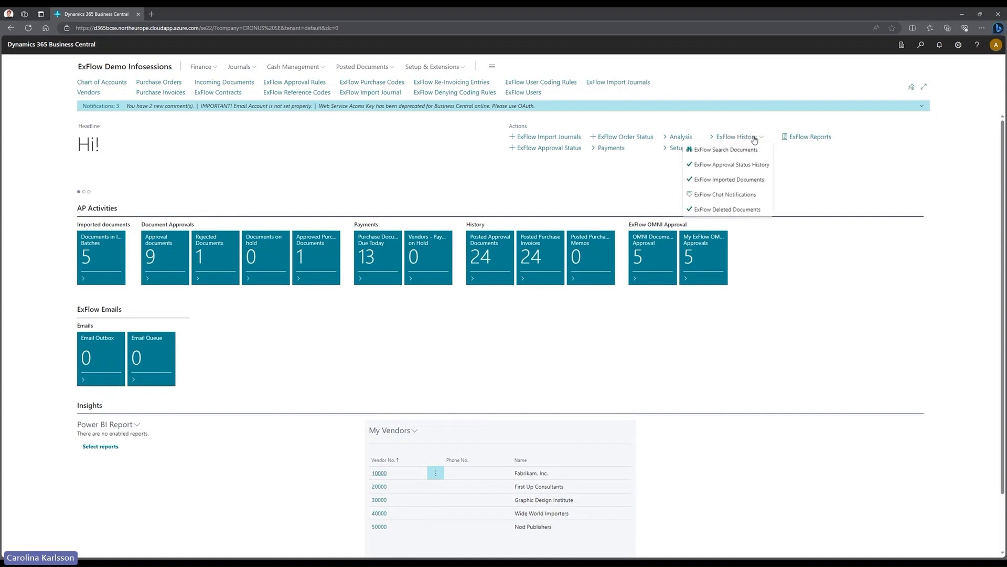
left_click(736, 196)
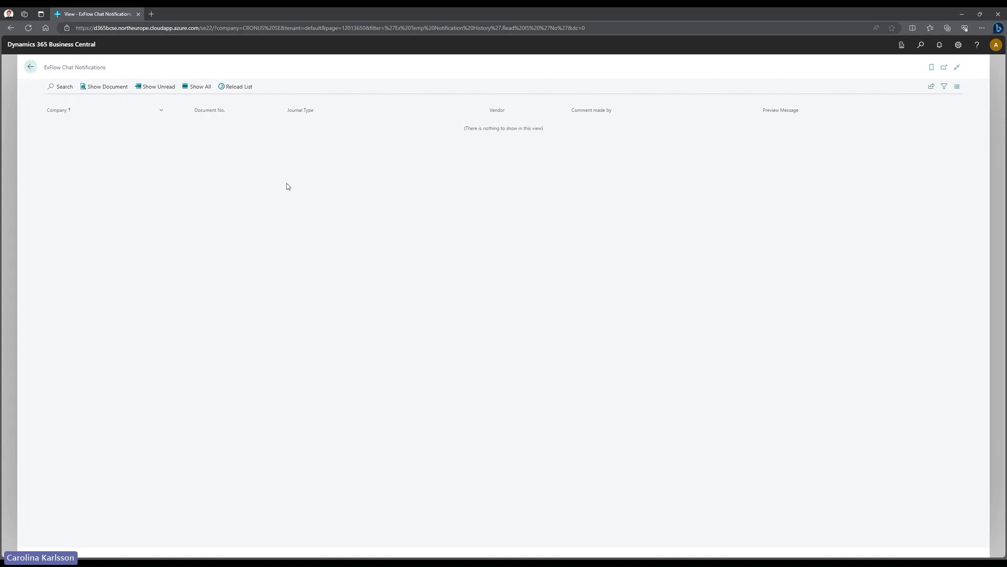
left_click(199, 87)
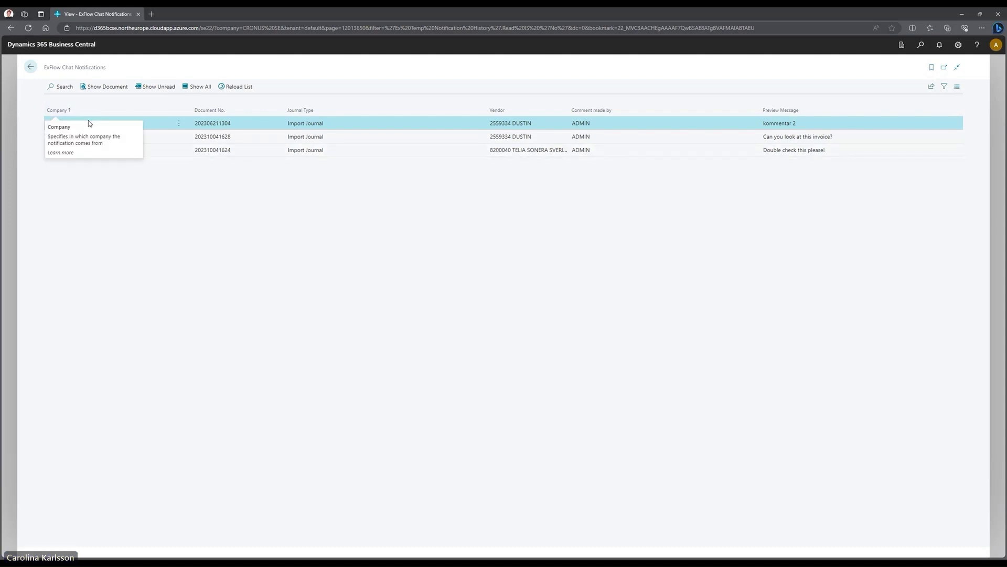
Open the document behind the first chat notification, read its discussion comments and return to the home page.
left_click(107, 87)
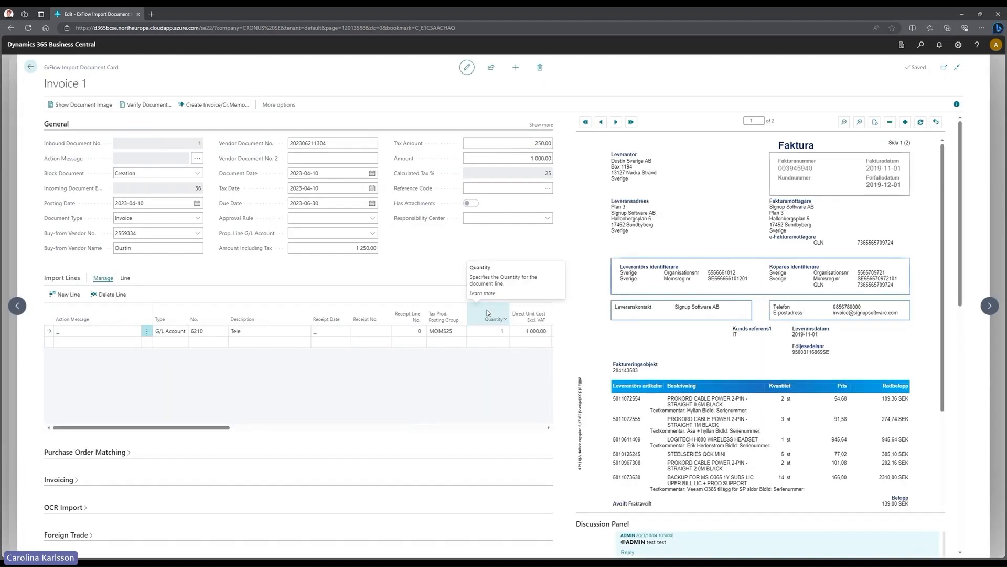
scroll(782, 370, "down", 3)
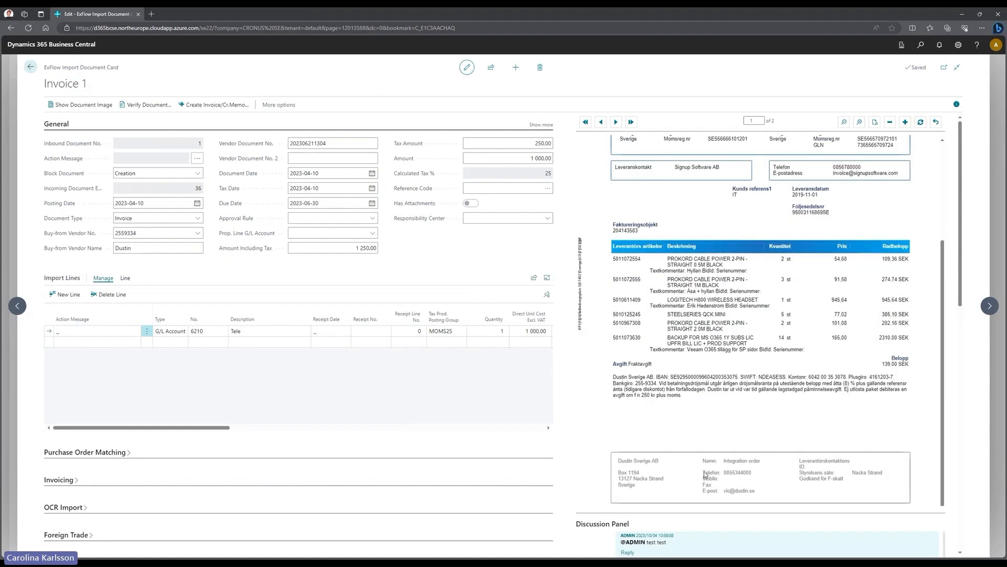
scroll(707, 468, "down", 4)
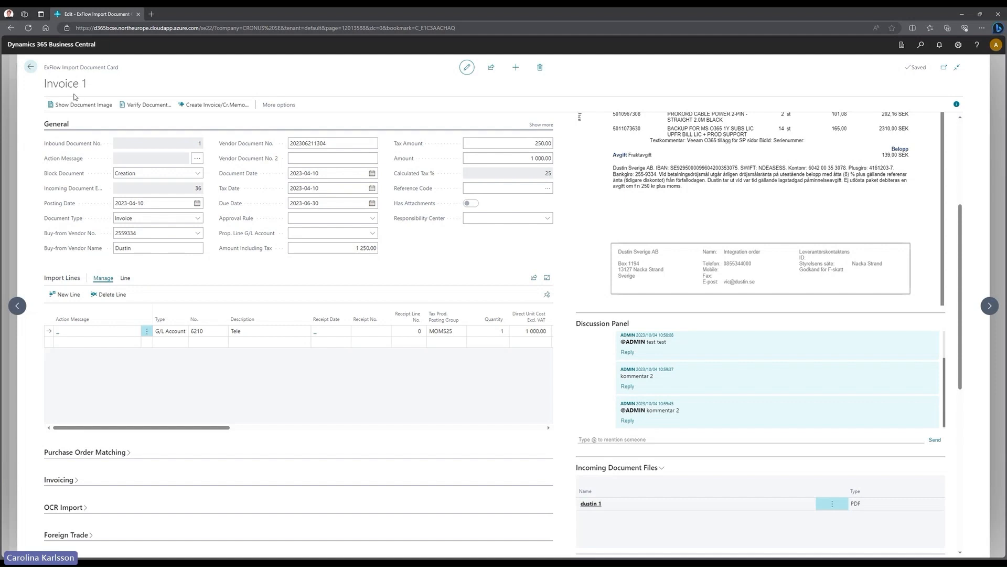
left_click(31, 70)
left_click(31, 68)
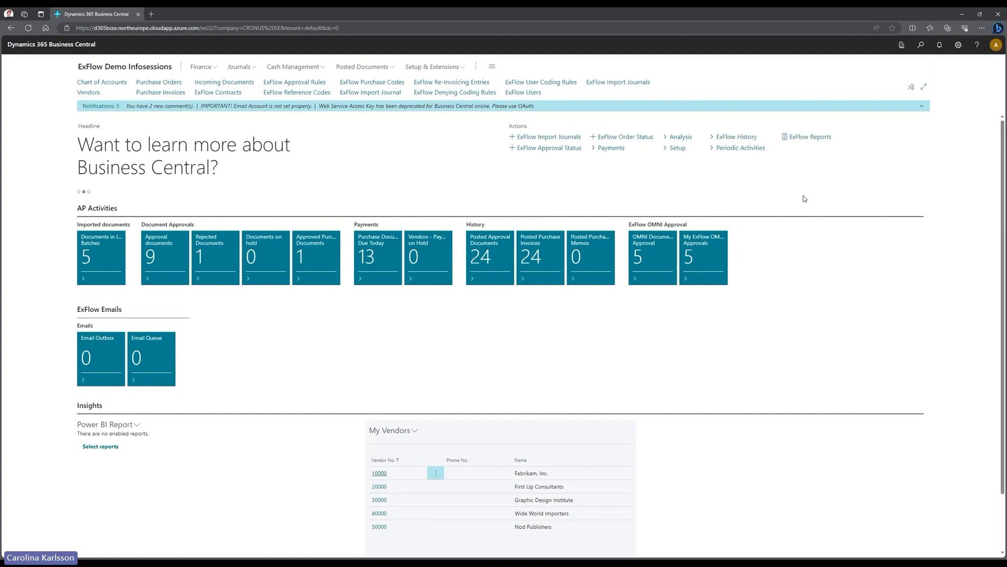
Reopen the import journal and review the first invoice's discussion comments and the commands for its incoming document files.
left_click(756, 138)
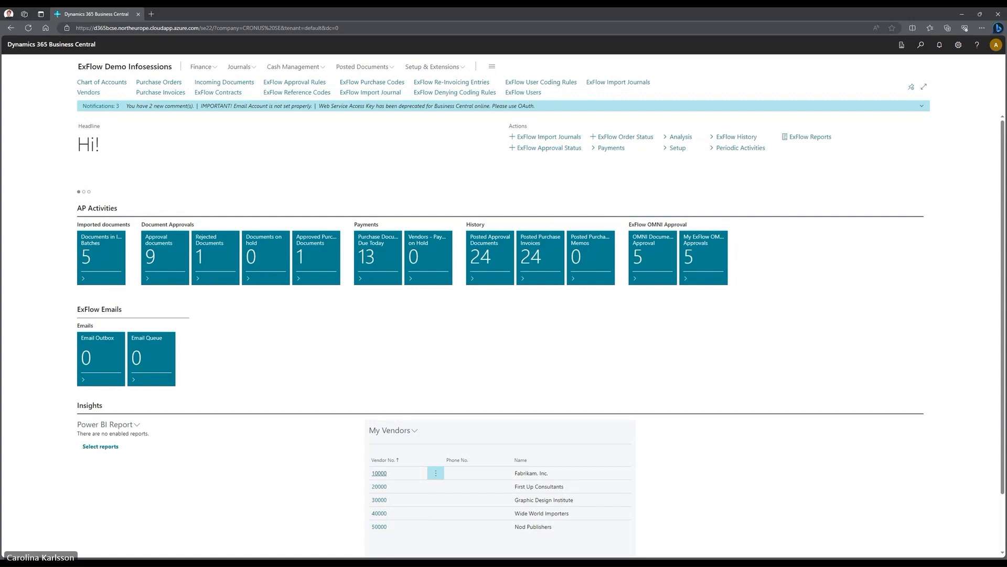
left_click(84, 252)
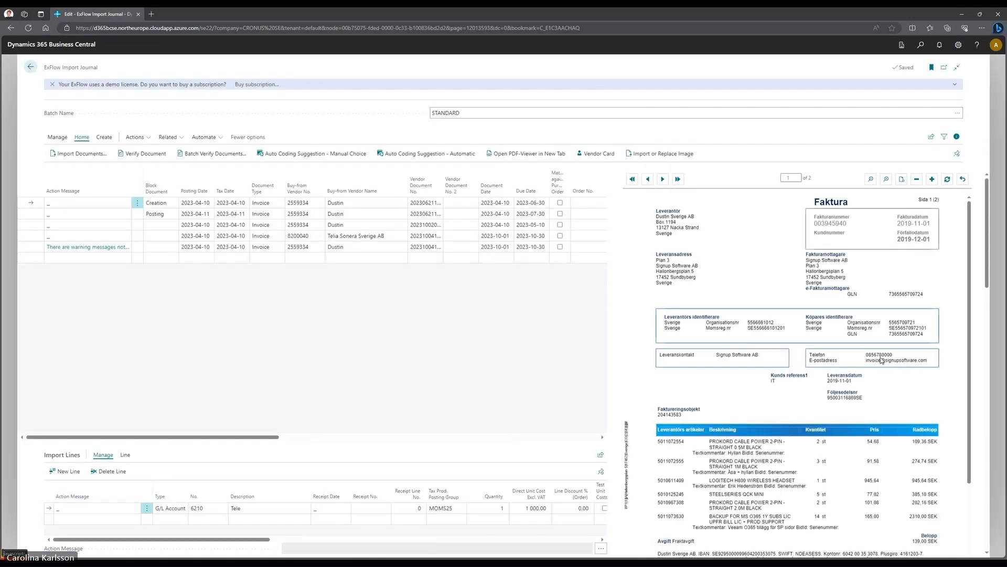
scroll(840, 362, "down", 10)
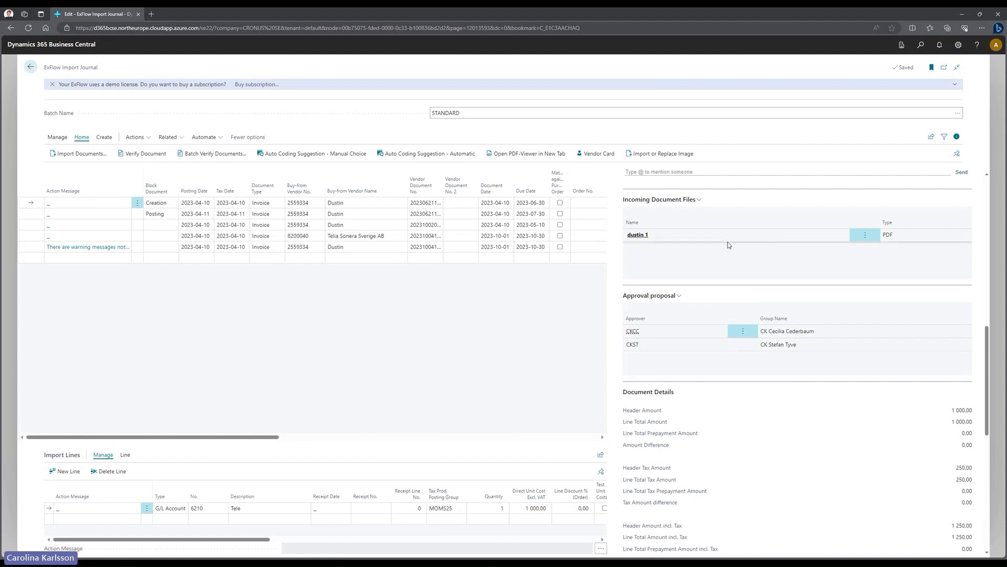
scroll(726, 262, "up", 1)
scroll(727, 263, "up", 1)
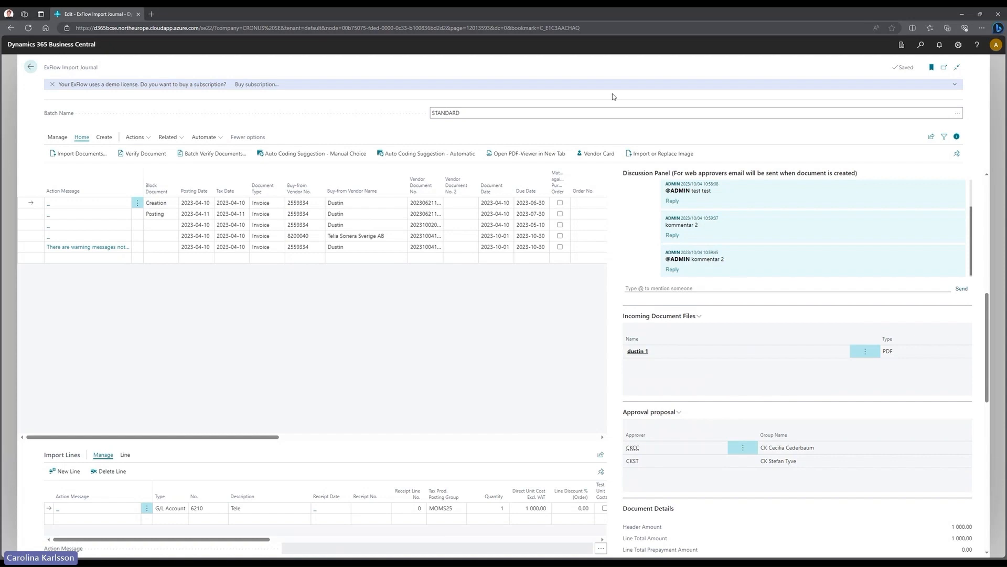
left_click(690, 317)
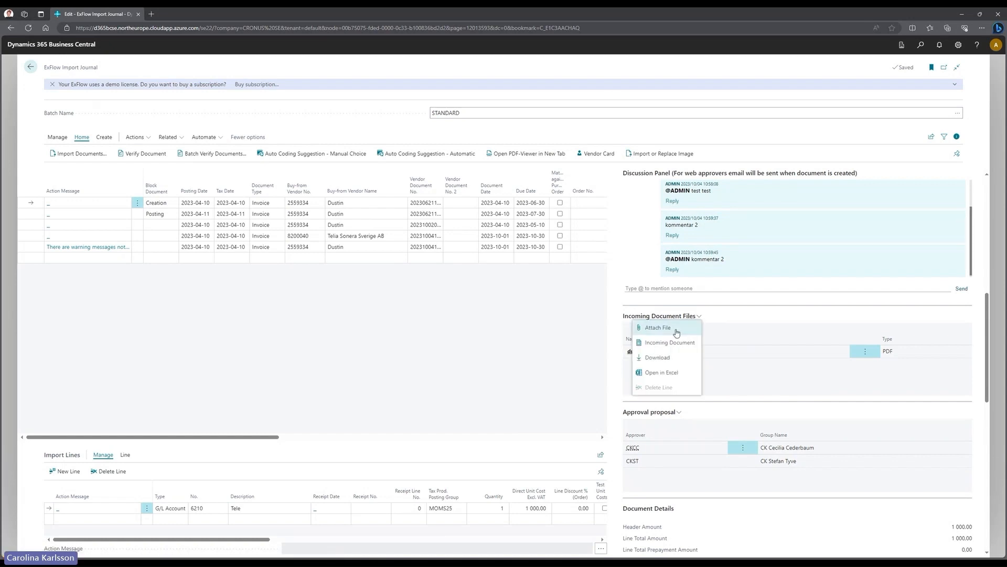
left_click(736, 318)
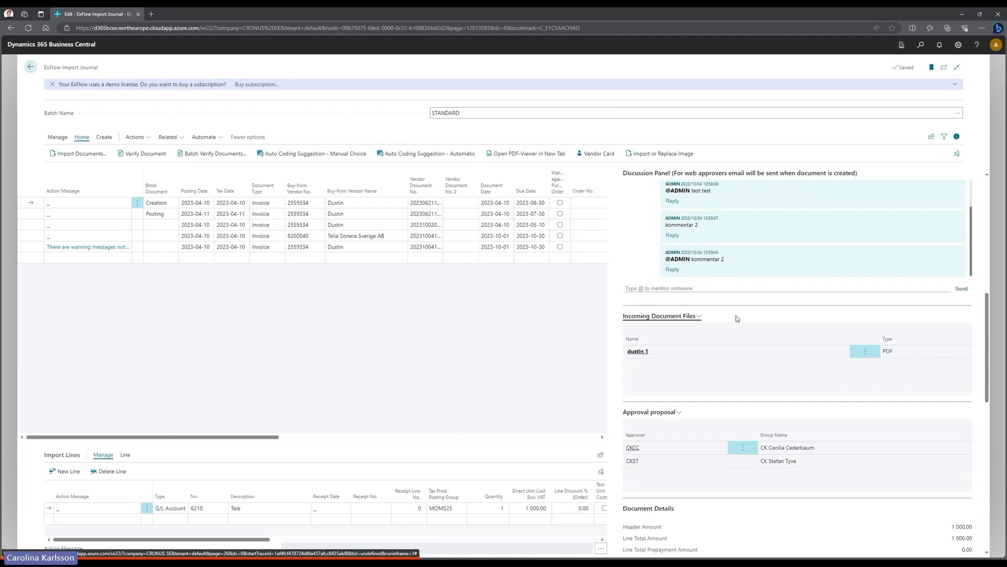
View the first invoice's approval proposal and the approval group of its first approver, closing both pages.
scroll(740, 323, "down", 3)
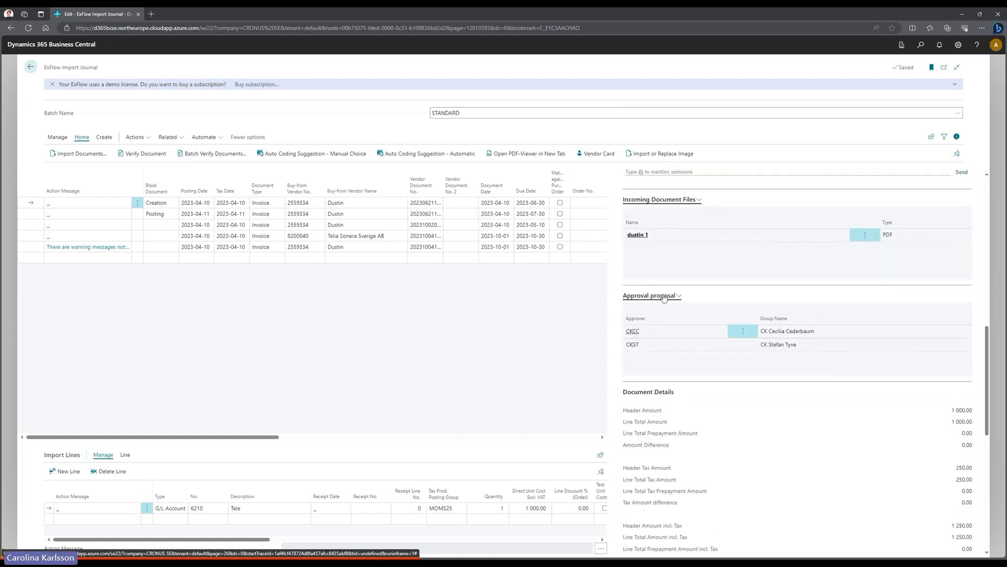
left_click(672, 299)
left_click(666, 337)
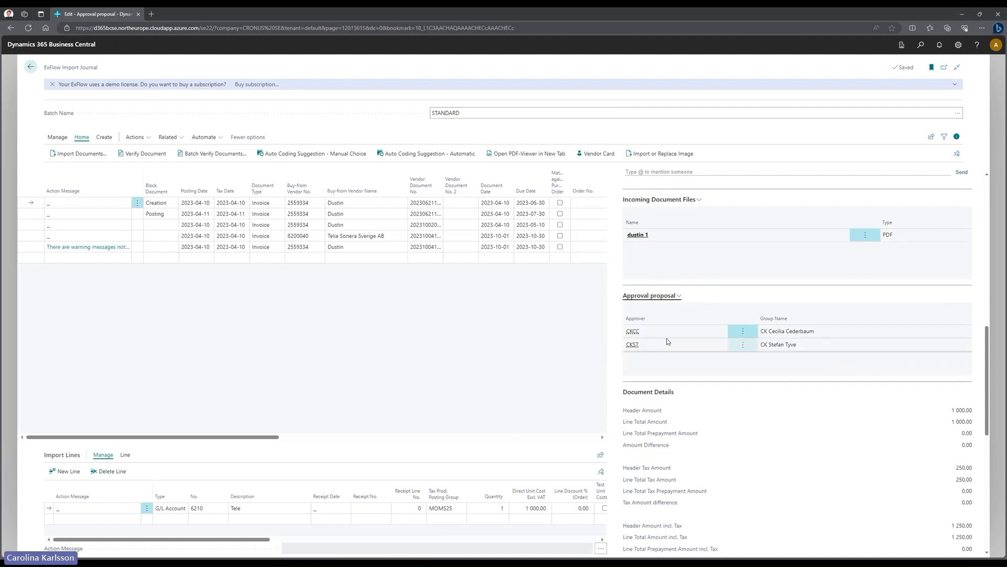
left_click(327, 66)
left_click(670, 297)
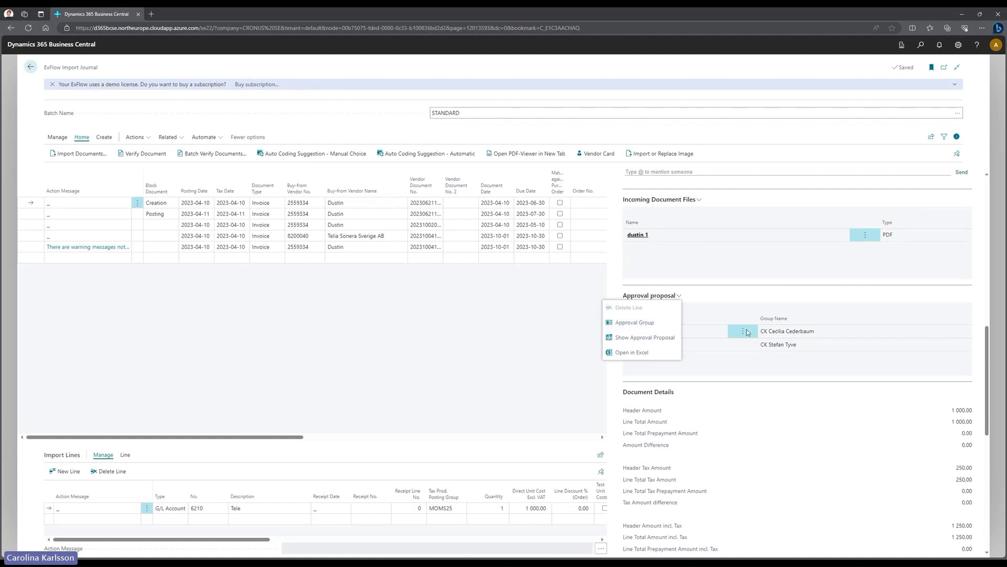
left_click(643, 322)
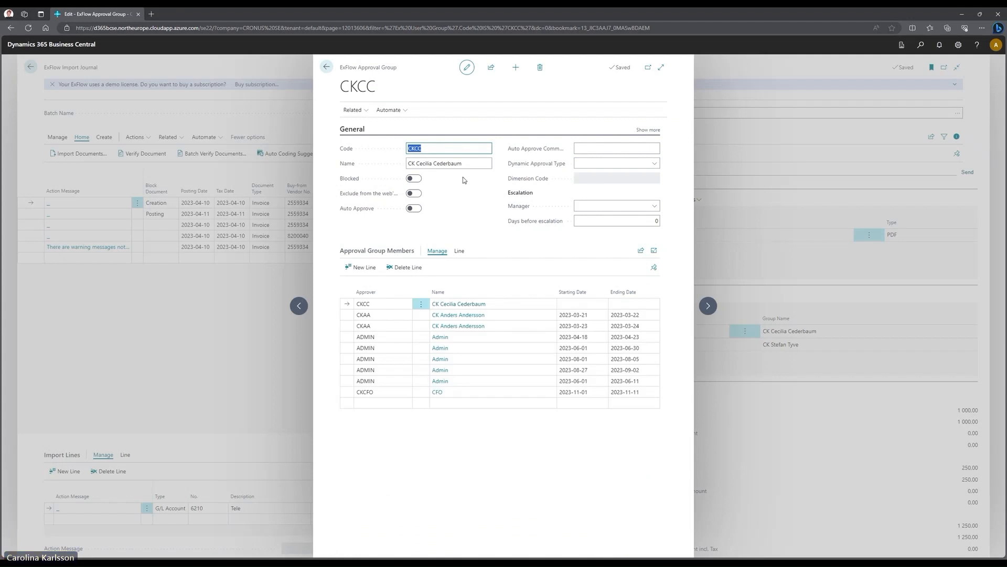
key("Escape")
Review the document details, warning messages, vendor statistics and vendor history for the last journal document.
scroll(833, 383, "down", 3)
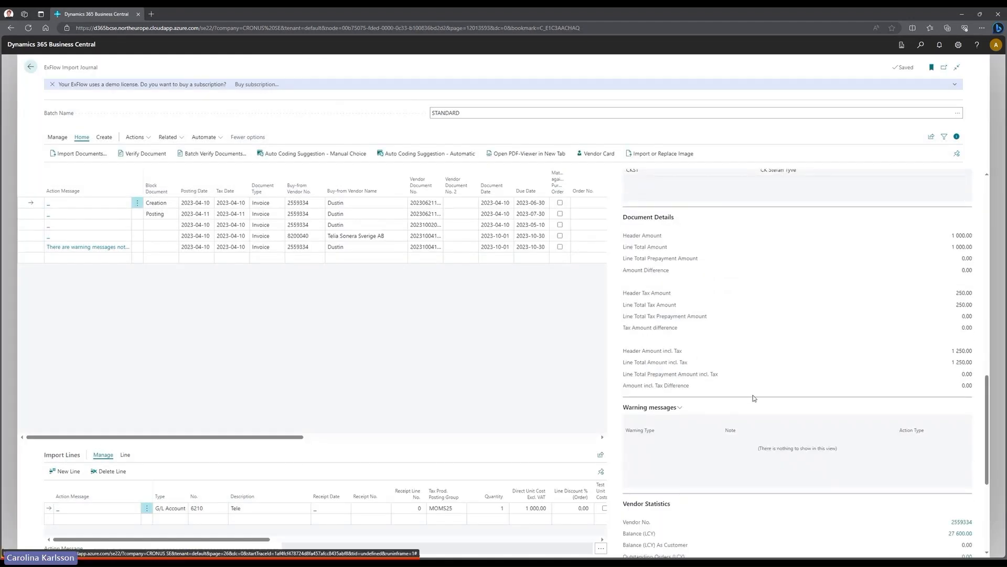
left_click(27, 249)
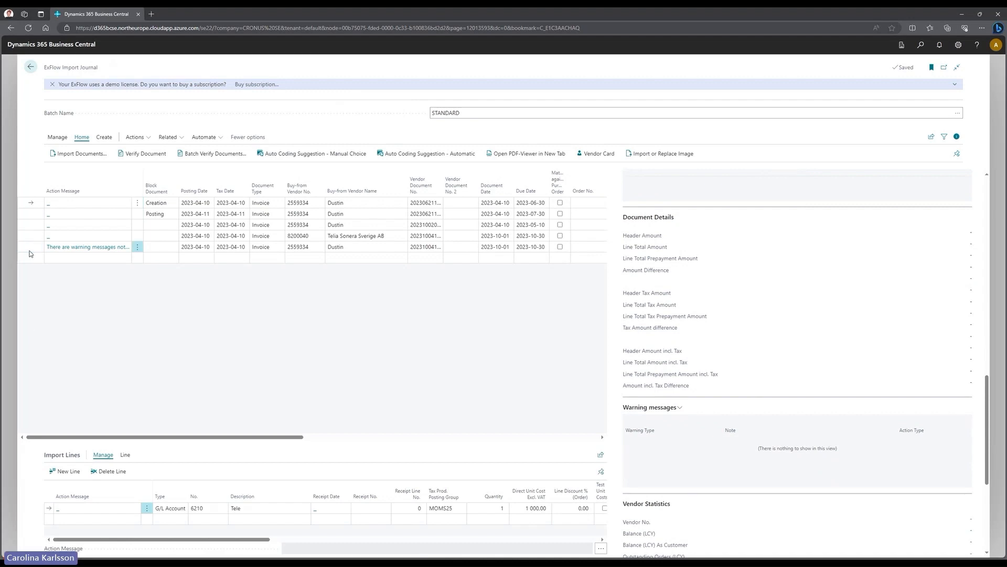
scroll(749, 461, "down", 1)
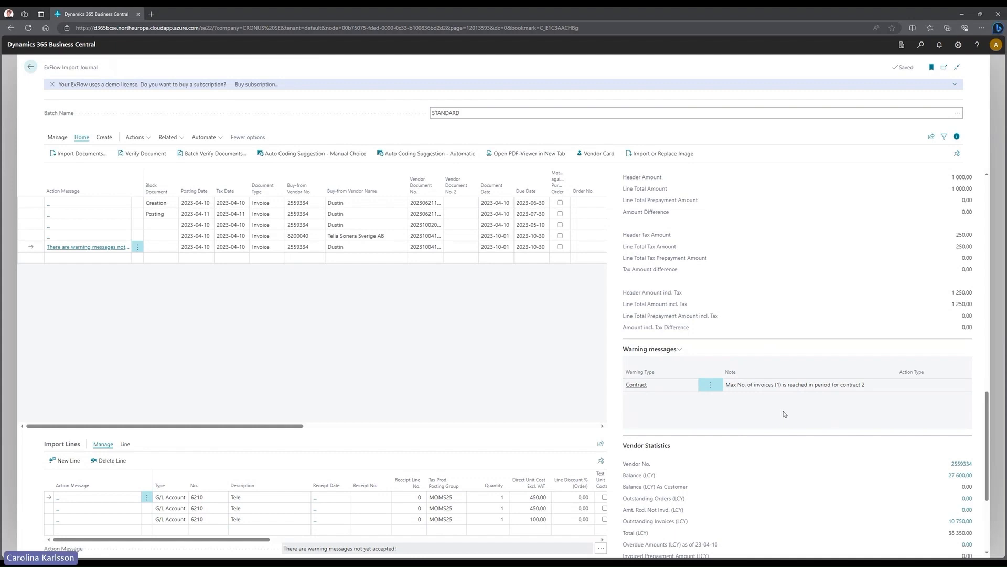
scroll(785, 414, "down", 3)
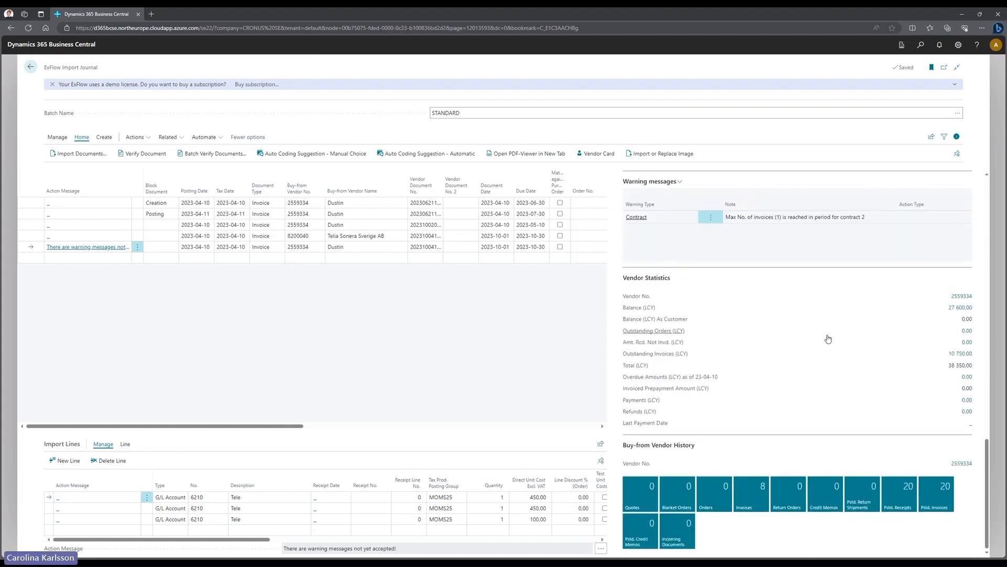